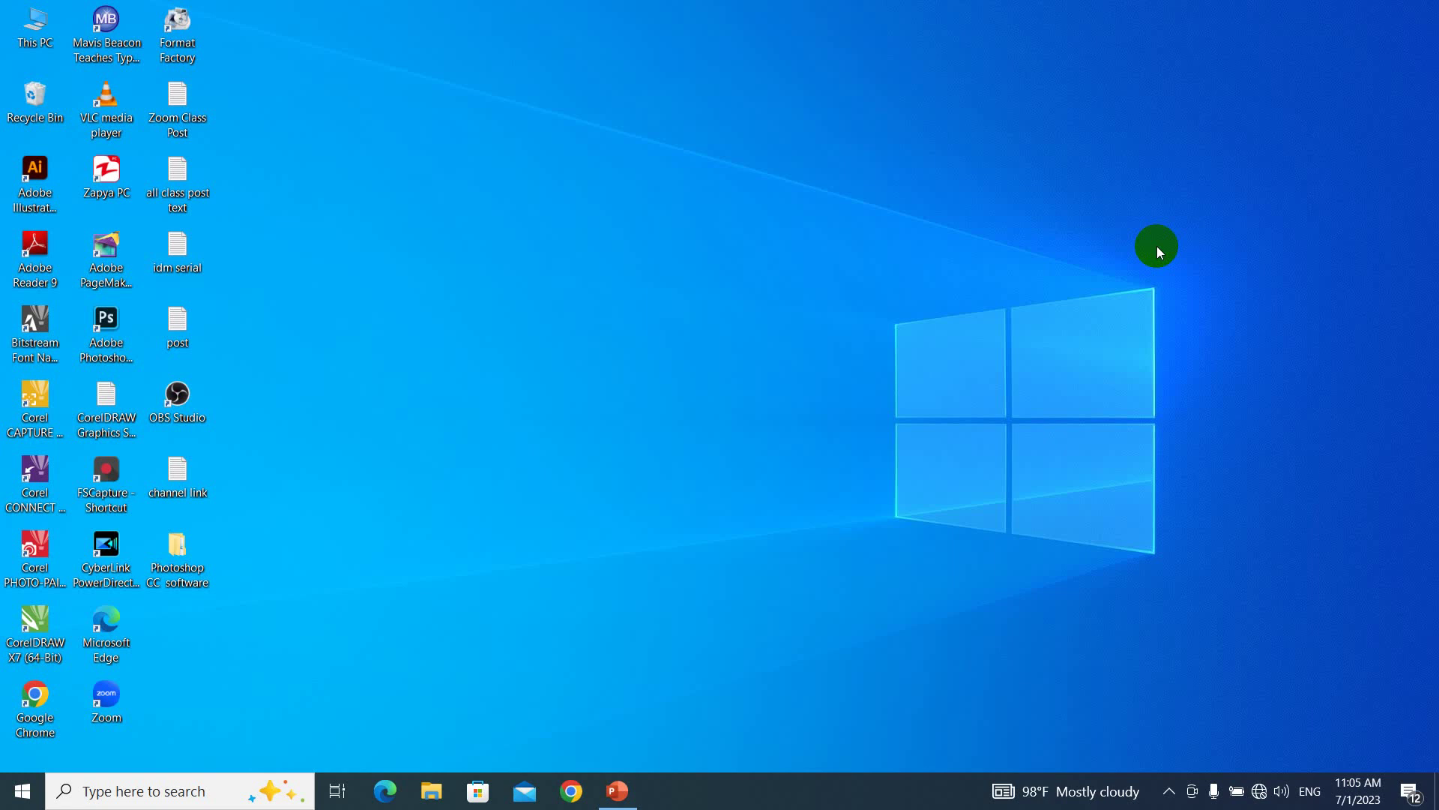
- Launch PowerPoint from the taskbar and create a new blank presentation
{"action": "left_click", "coordinate": [617, 791]}
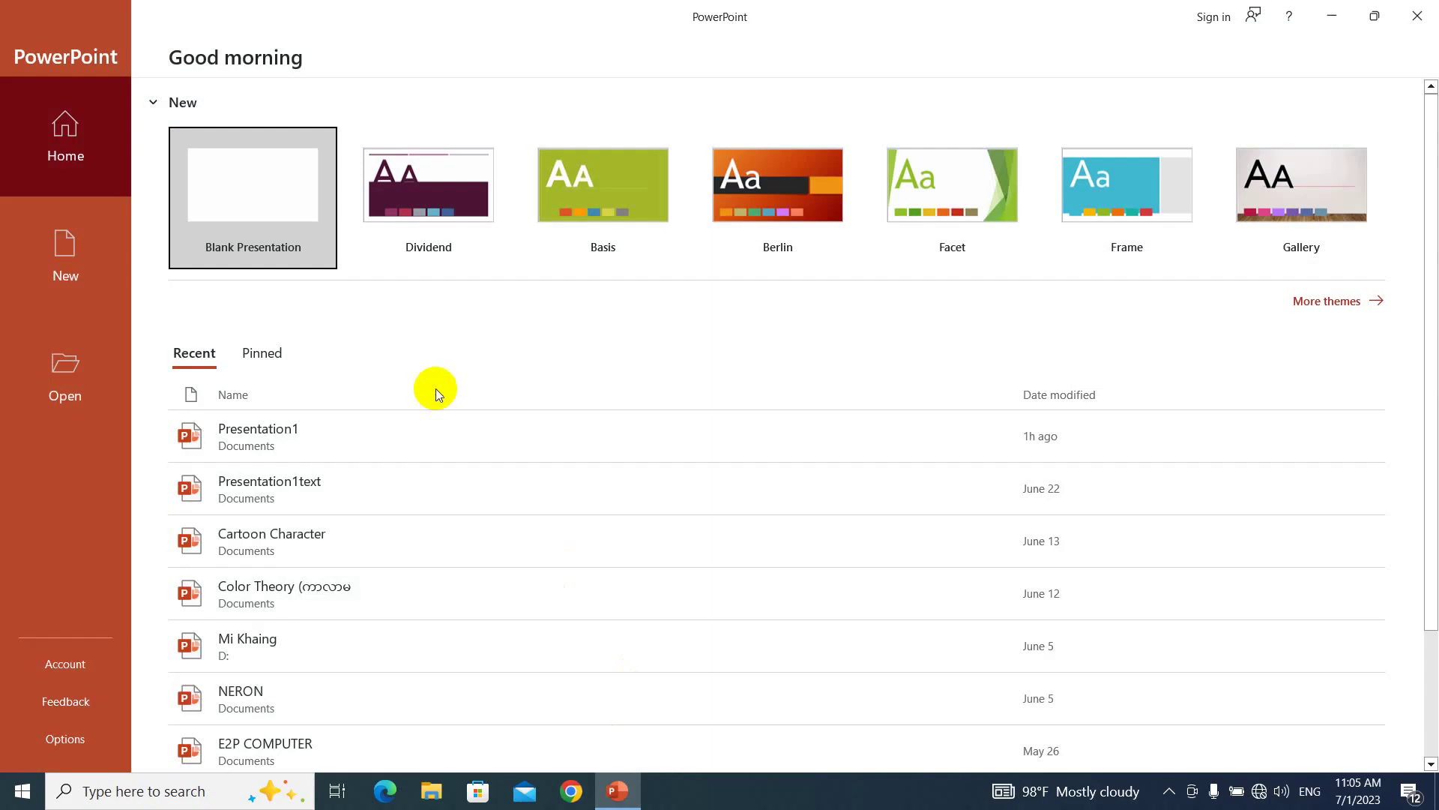
{"action": "left_click", "coordinate": [276, 204]}
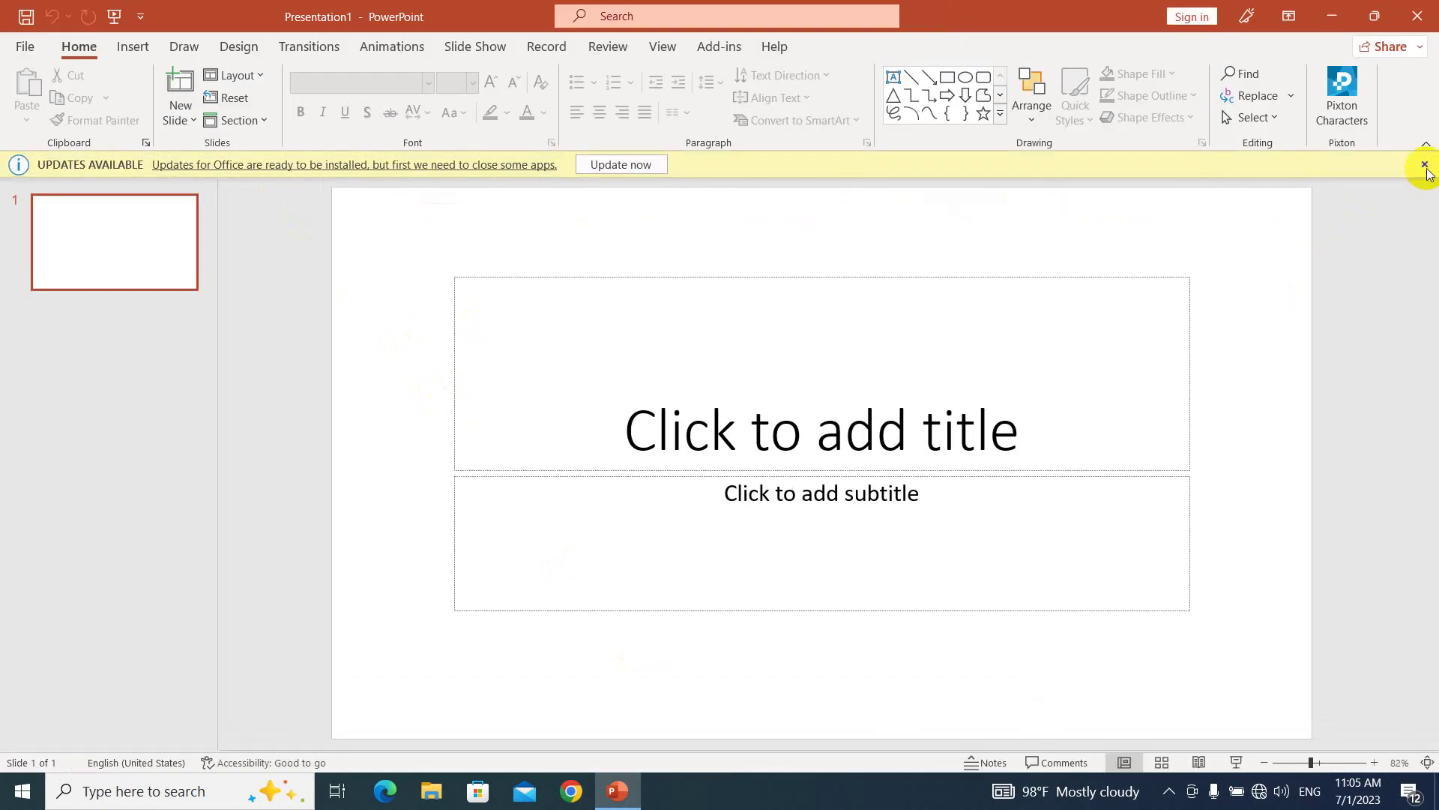
- Dismiss the updates notice, add four new slides for five in total, then select slide 1
{"action": "left_click", "coordinate": [1425, 164]}
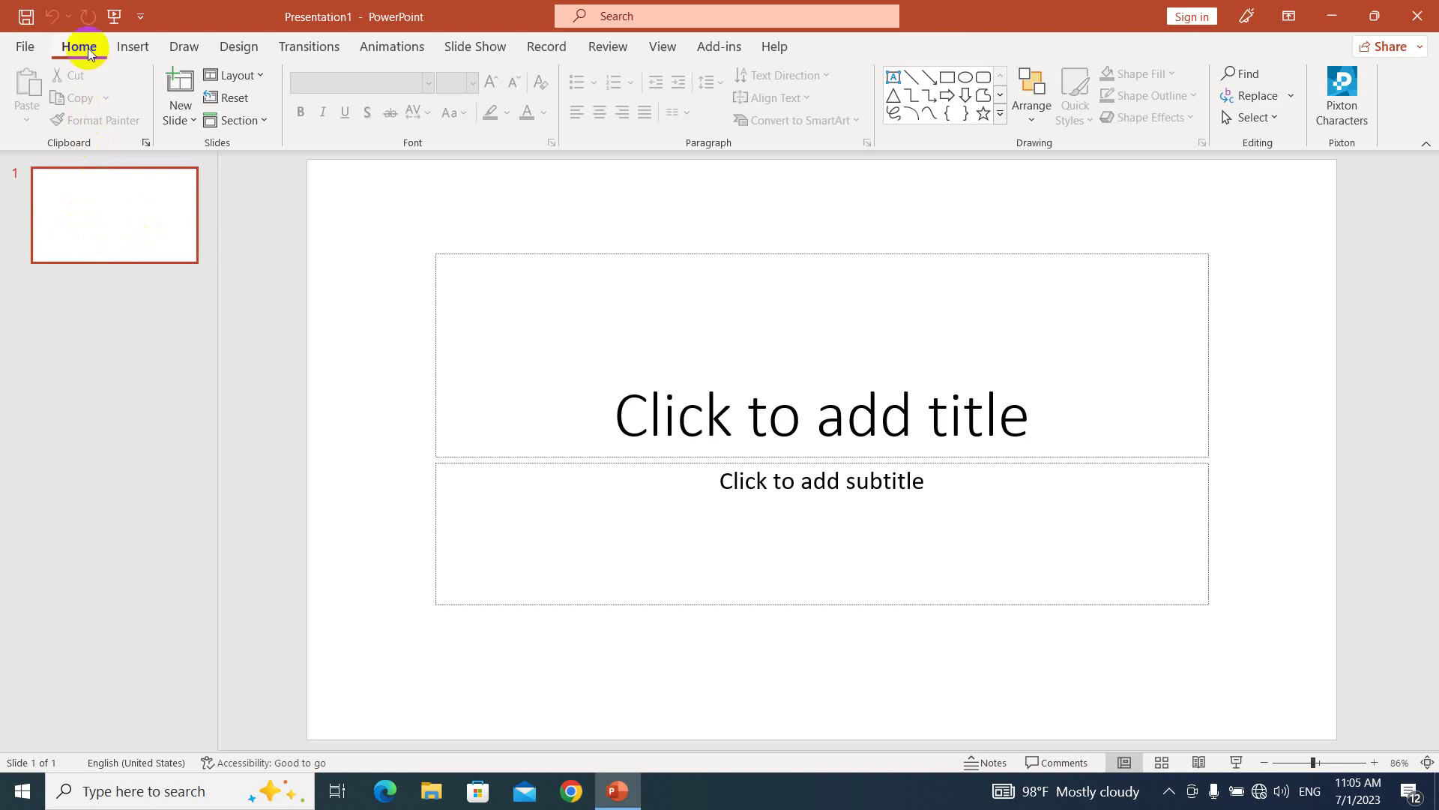
{"action": "left_click", "coordinate": [181, 94]}
{"action": "left_click", "coordinate": [182, 94]}
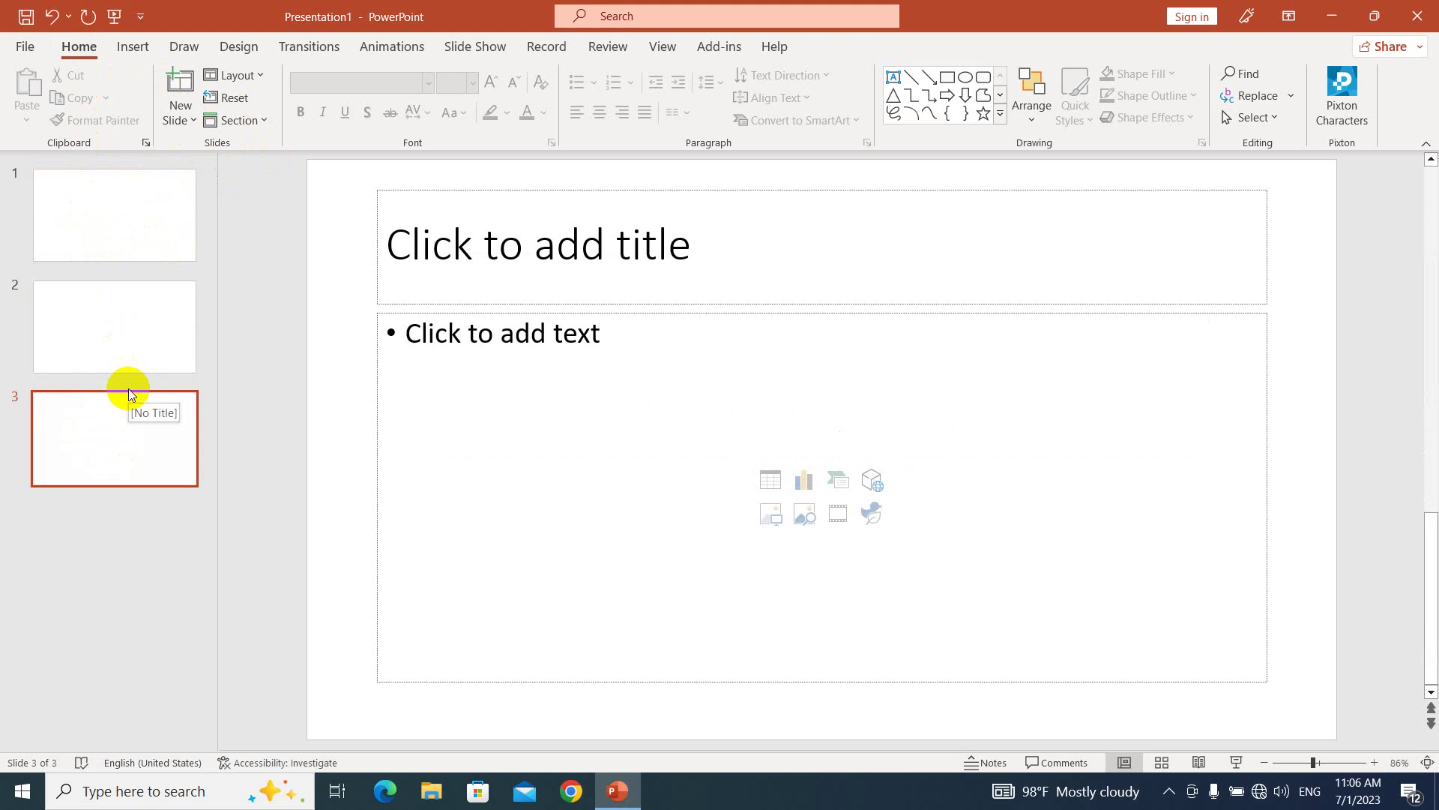
{"action": "right_click", "coordinate": [129, 435]}
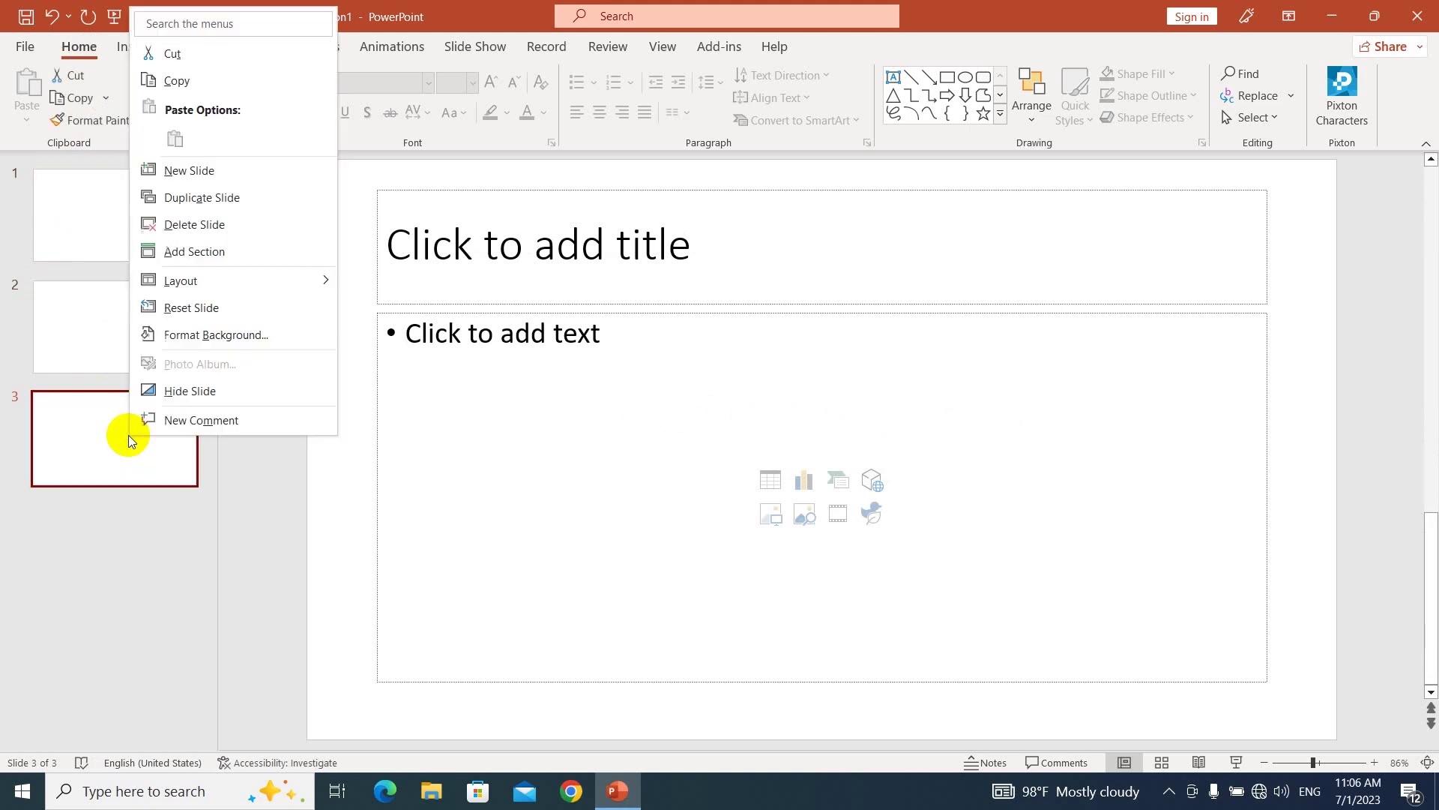
{"action": "left_click", "coordinate": [214, 178]}
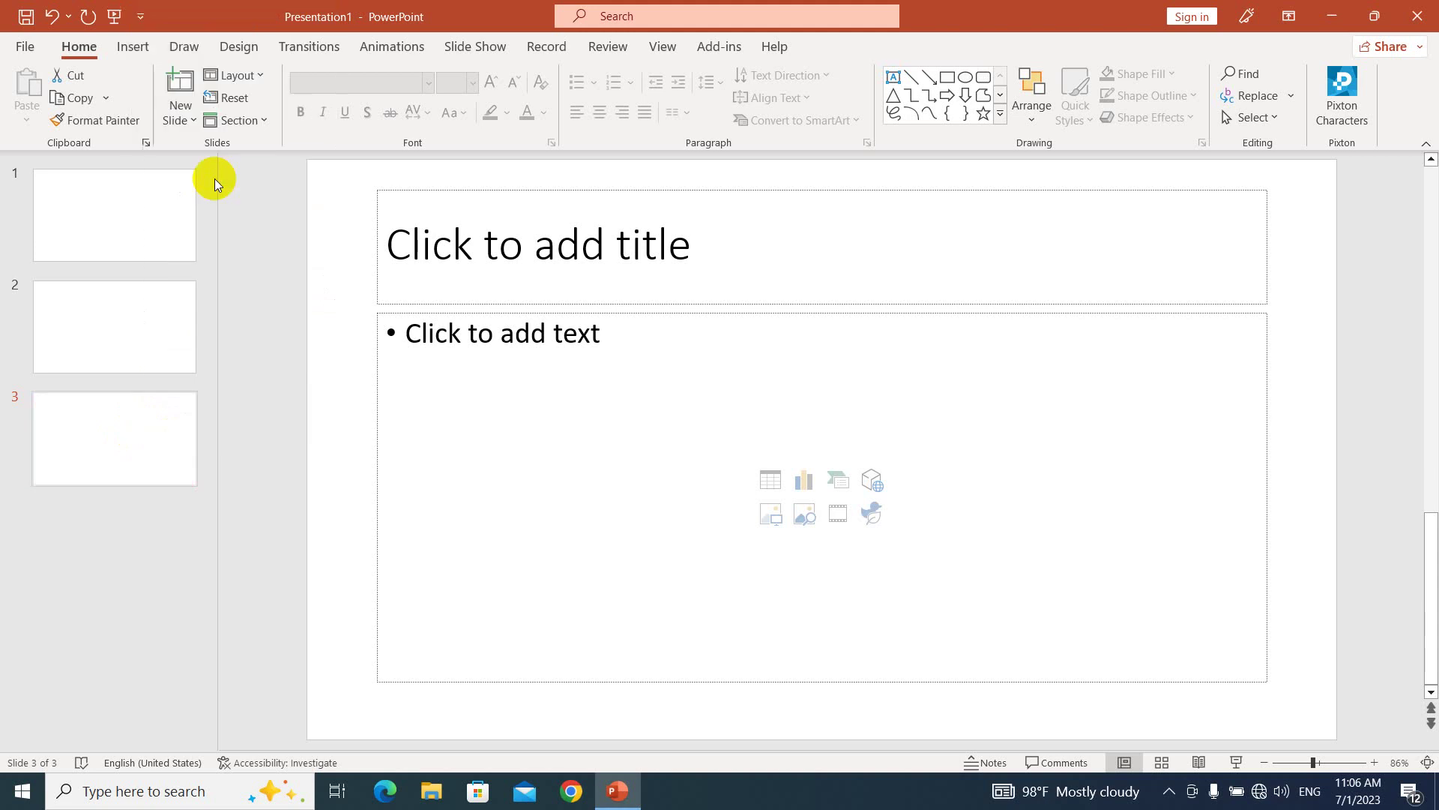
{"action": "right_click", "coordinate": [129, 533]}
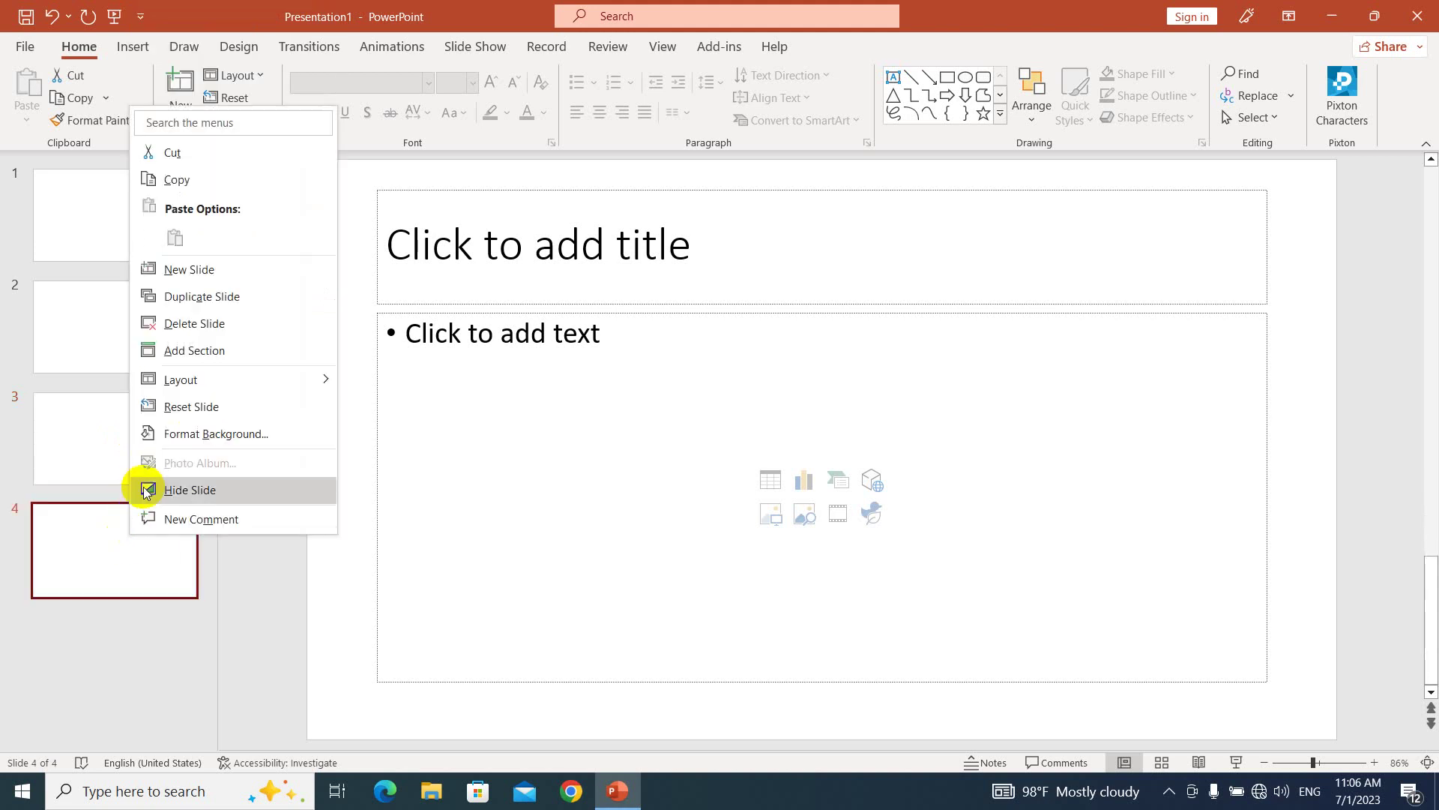
{"action": "left_click", "coordinate": [190, 270]}
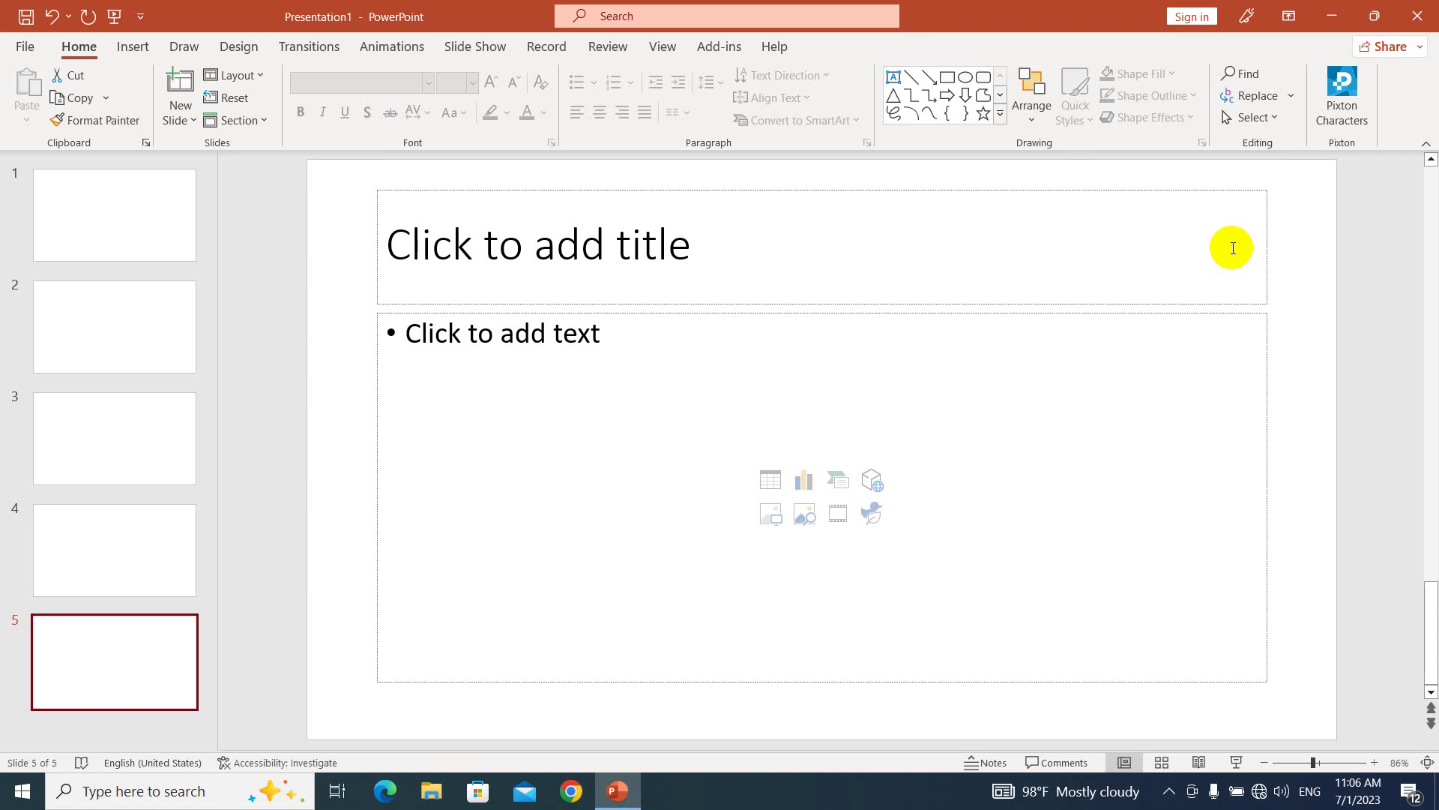
{"action": "left_click", "coordinate": [141, 237]}
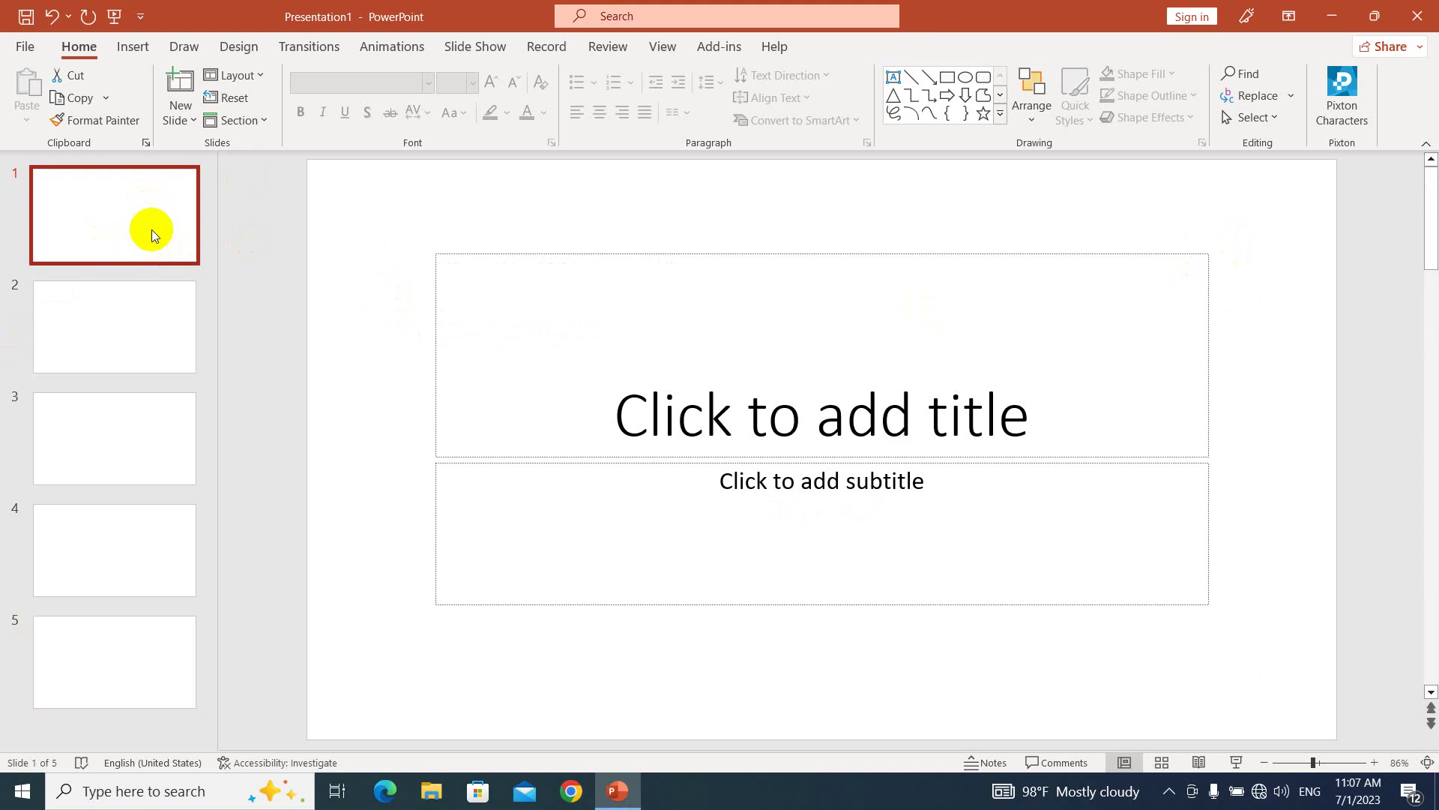
- Enable Slide number in Header and Footer and apply it to all slides
{"action": "left_click", "coordinate": [138, 54]}
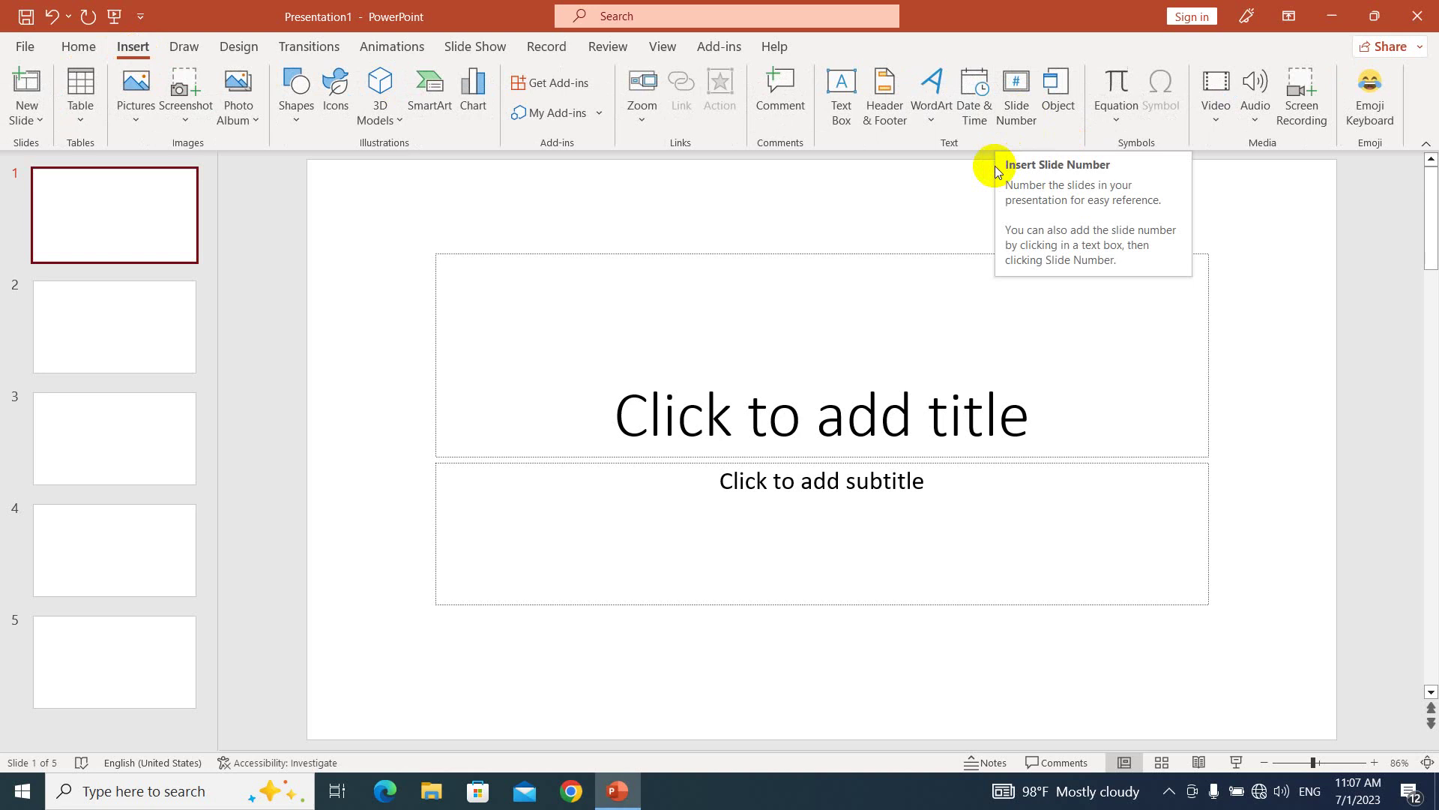
{"action": "left_click", "coordinate": [1016, 113]}
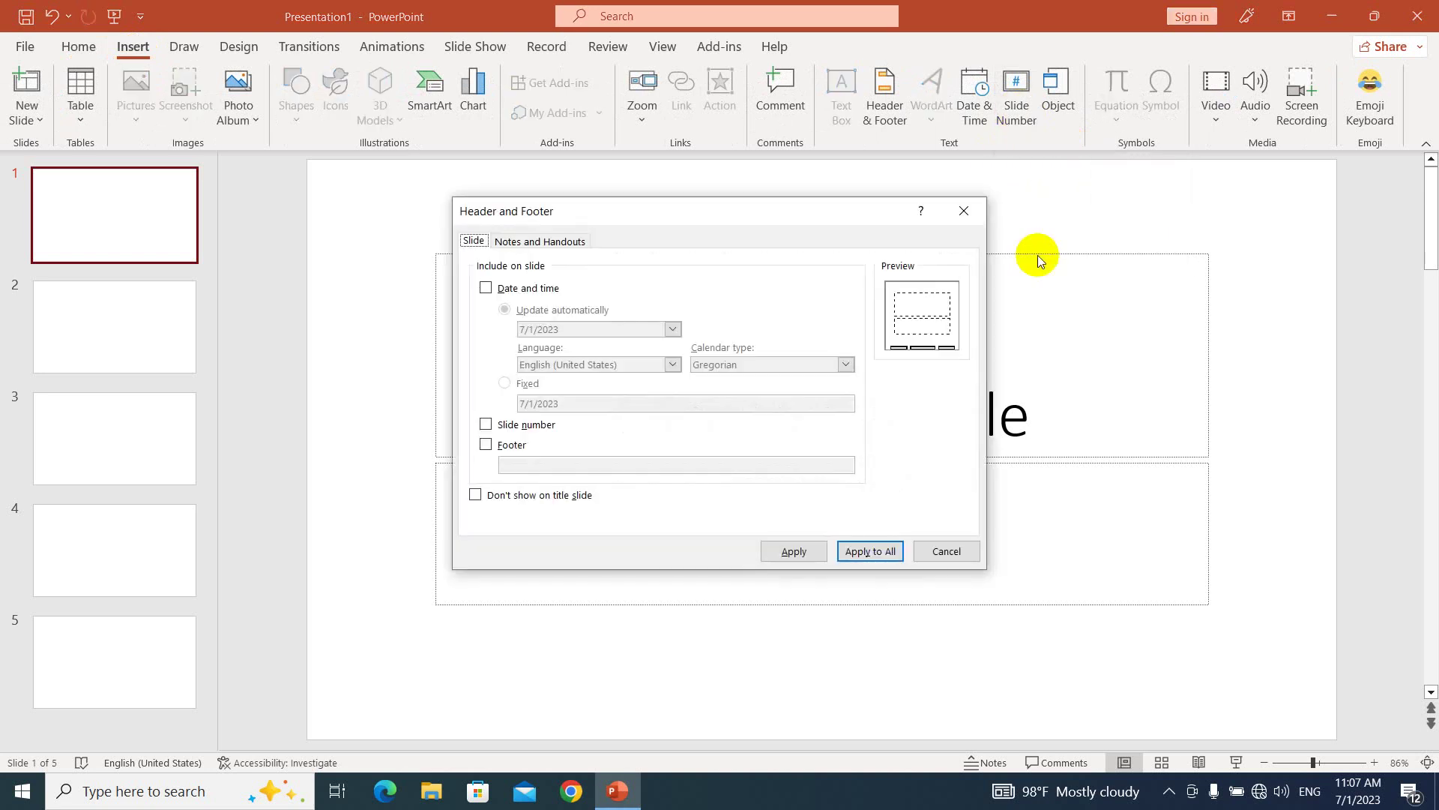
{"action": "left_click_drag", "start_coordinate": [849, 202], "coordinate": [918, 251]}
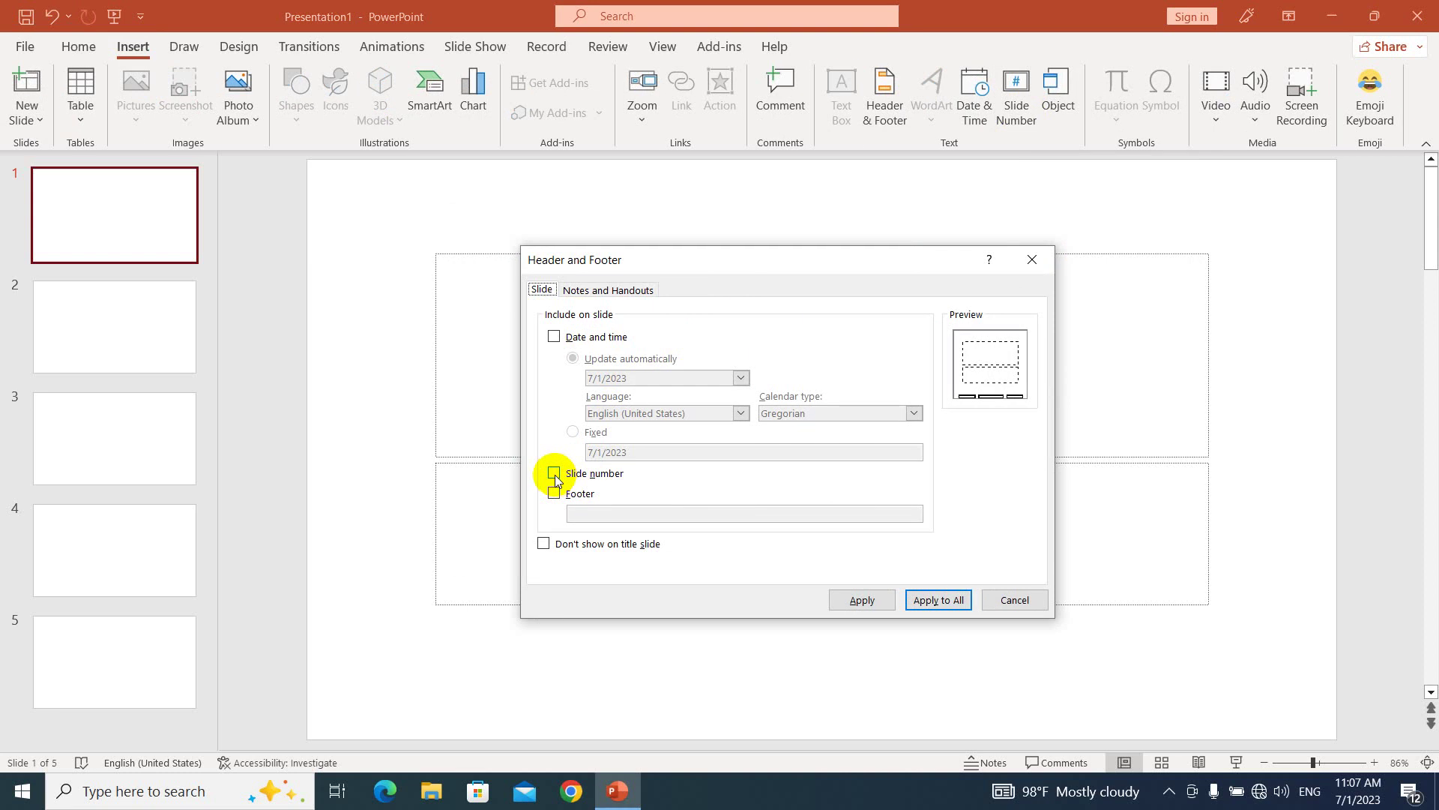
{"action": "left_click", "coordinate": [555, 473]}
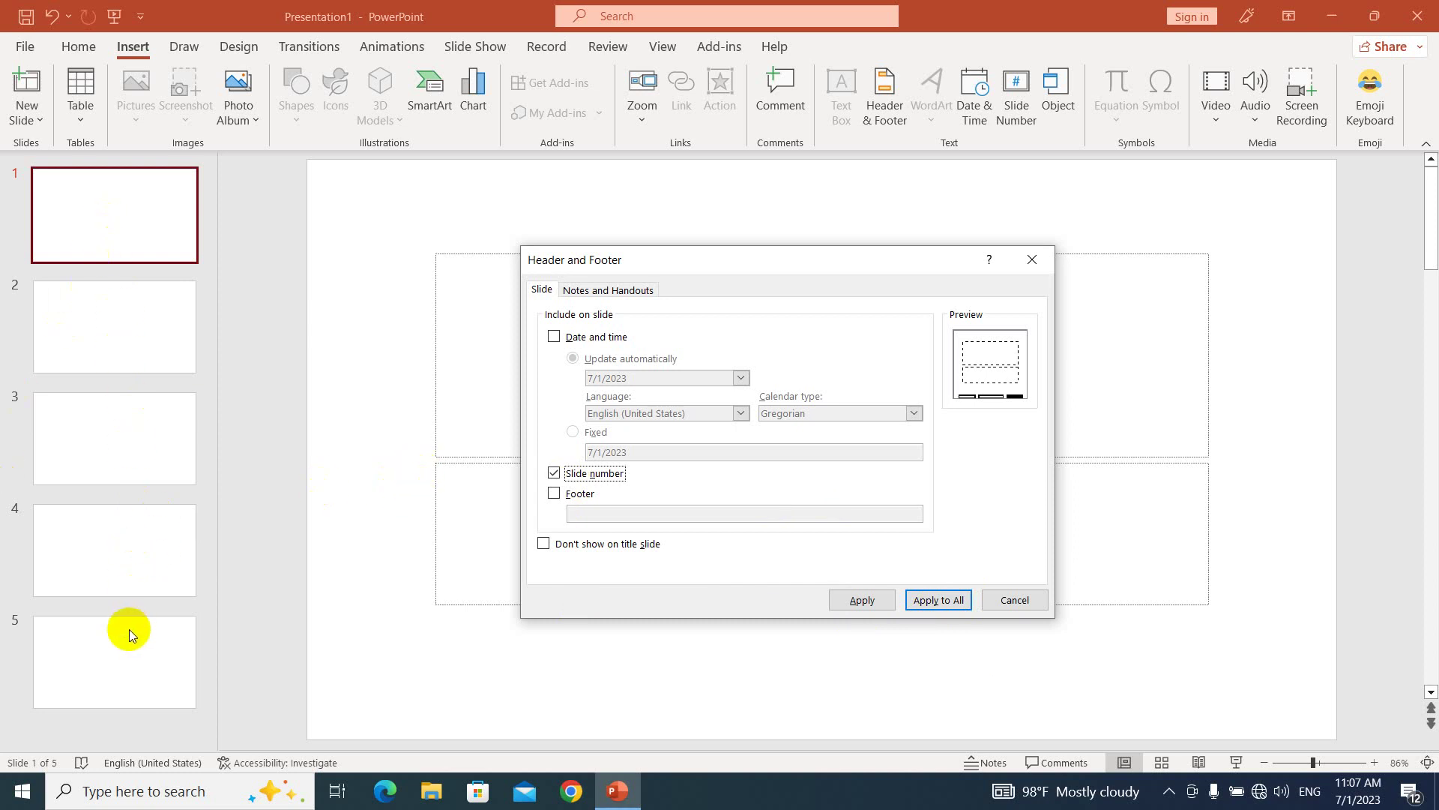
{"action": "left_click", "coordinate": [949, 604]}
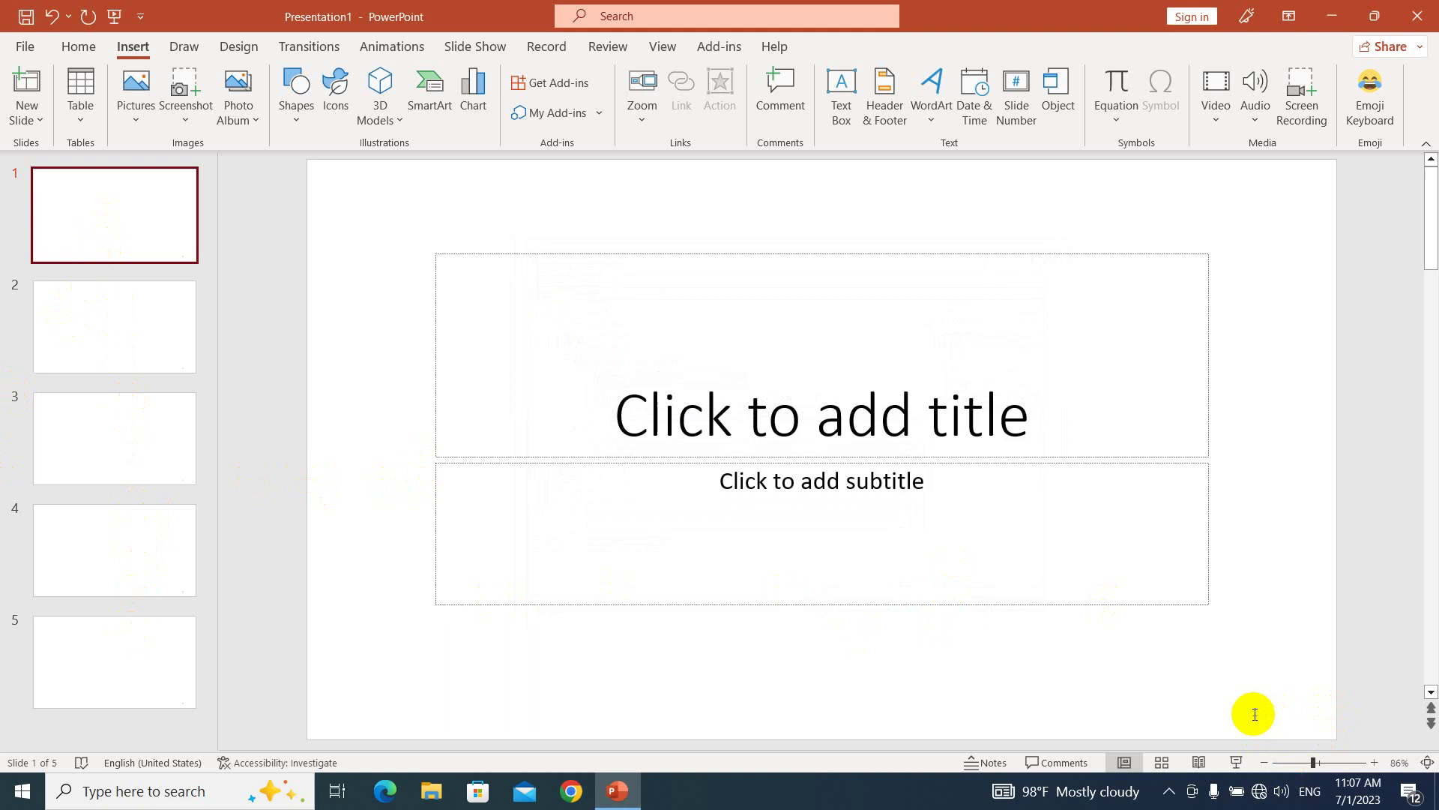
- Scroll through the five slides to verify their numbers, then reselect slide 1
{"action": "scroll", "coordinate": [1267, 720], "scroll_direction": "down", "scroll_amount": 1}
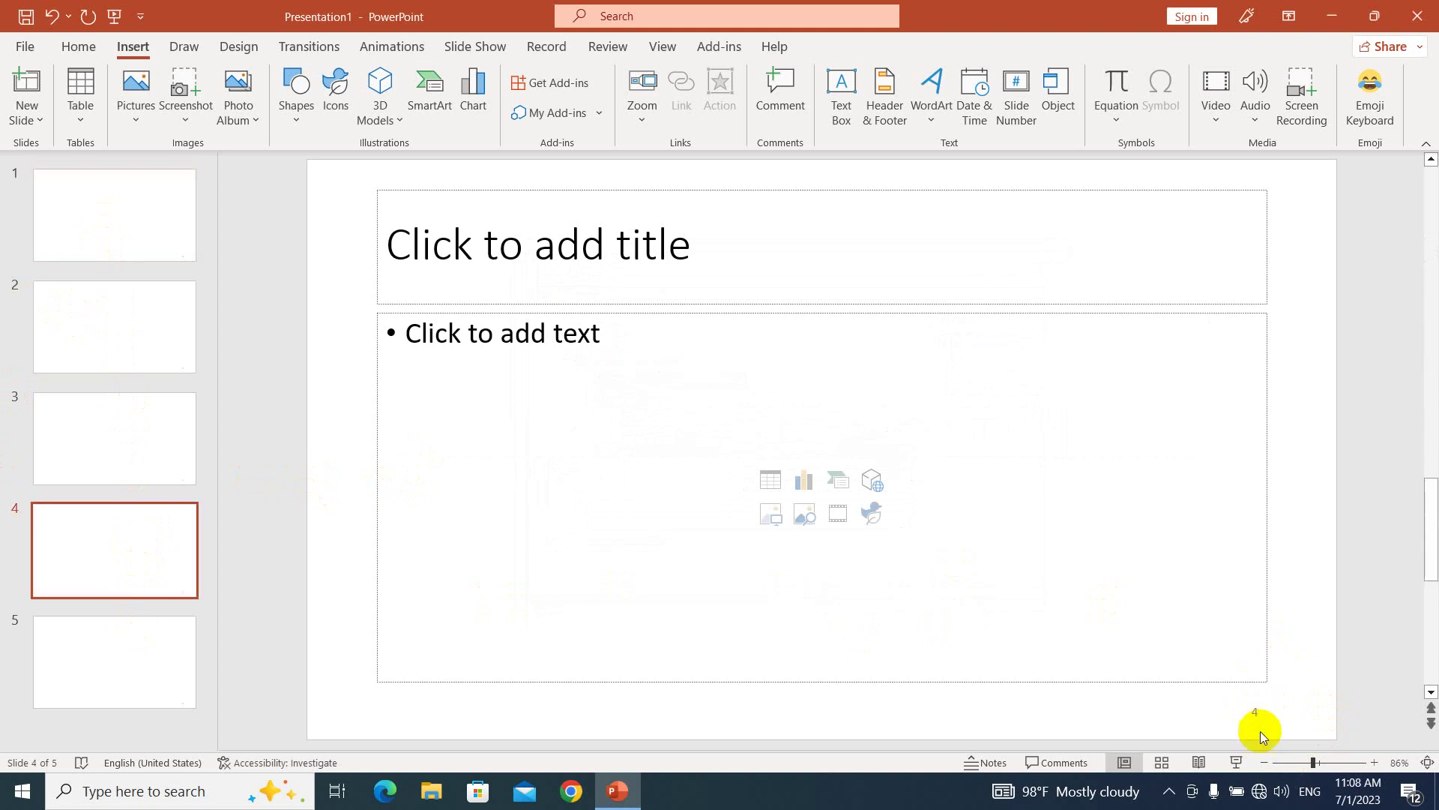
{"action": "scroll", "coordinate": [1200, 487], "scroll_direction": "up", "scroll_amount": 1}
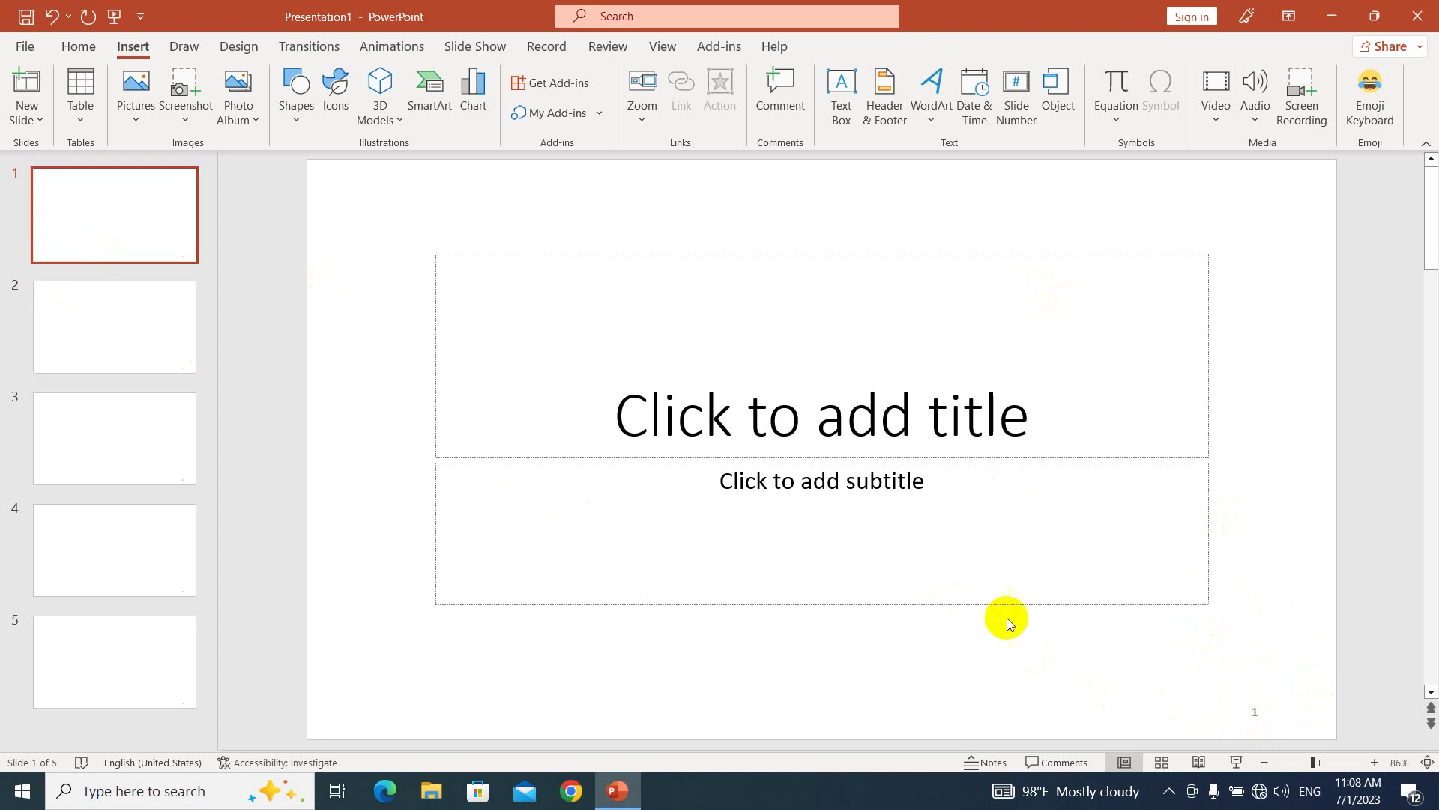
{"action": "scroll", "coordinate": [1103, 607], "scroll_direction": "down", "scroll_amount": 1}
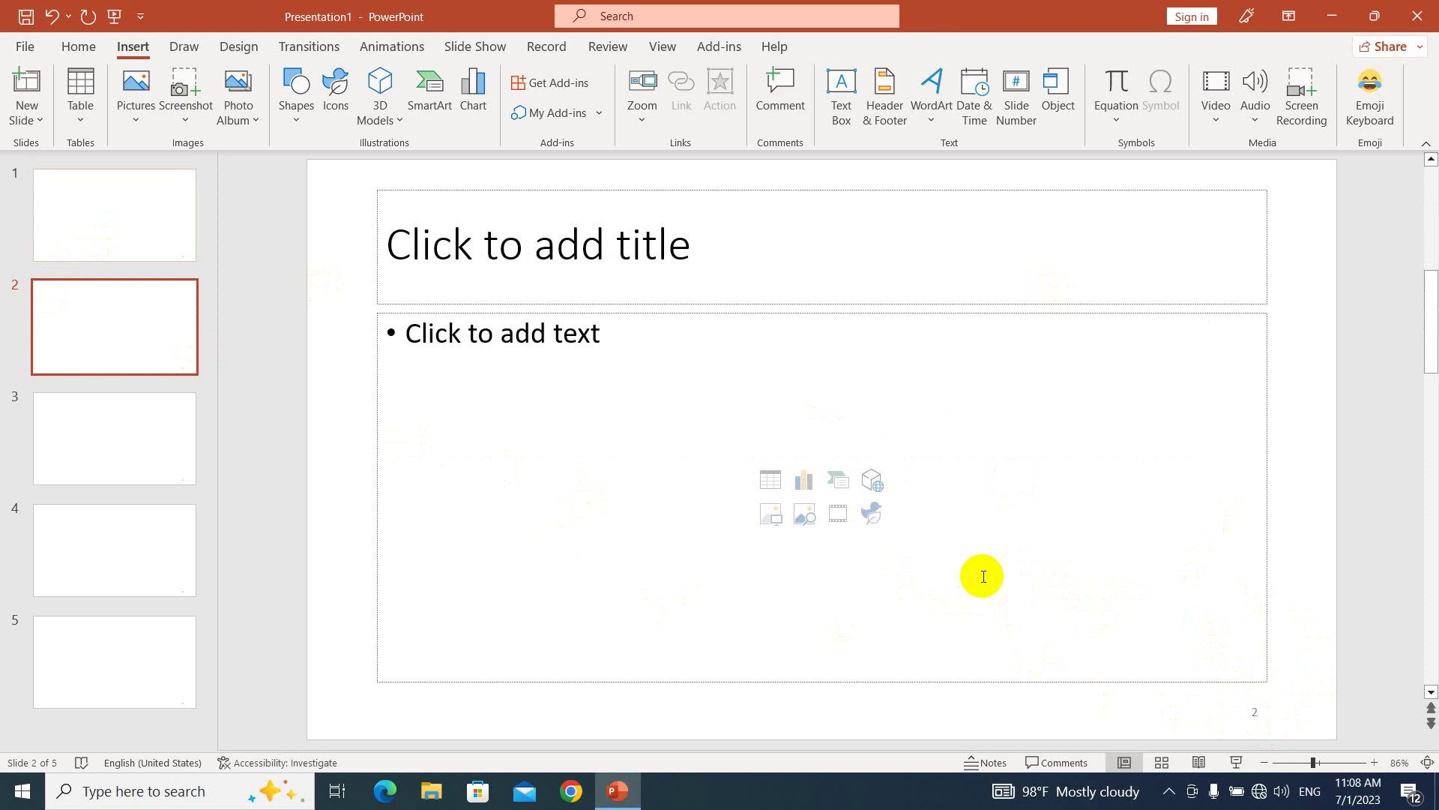
{"action": "left_click", "coordinate": [147, 231]}
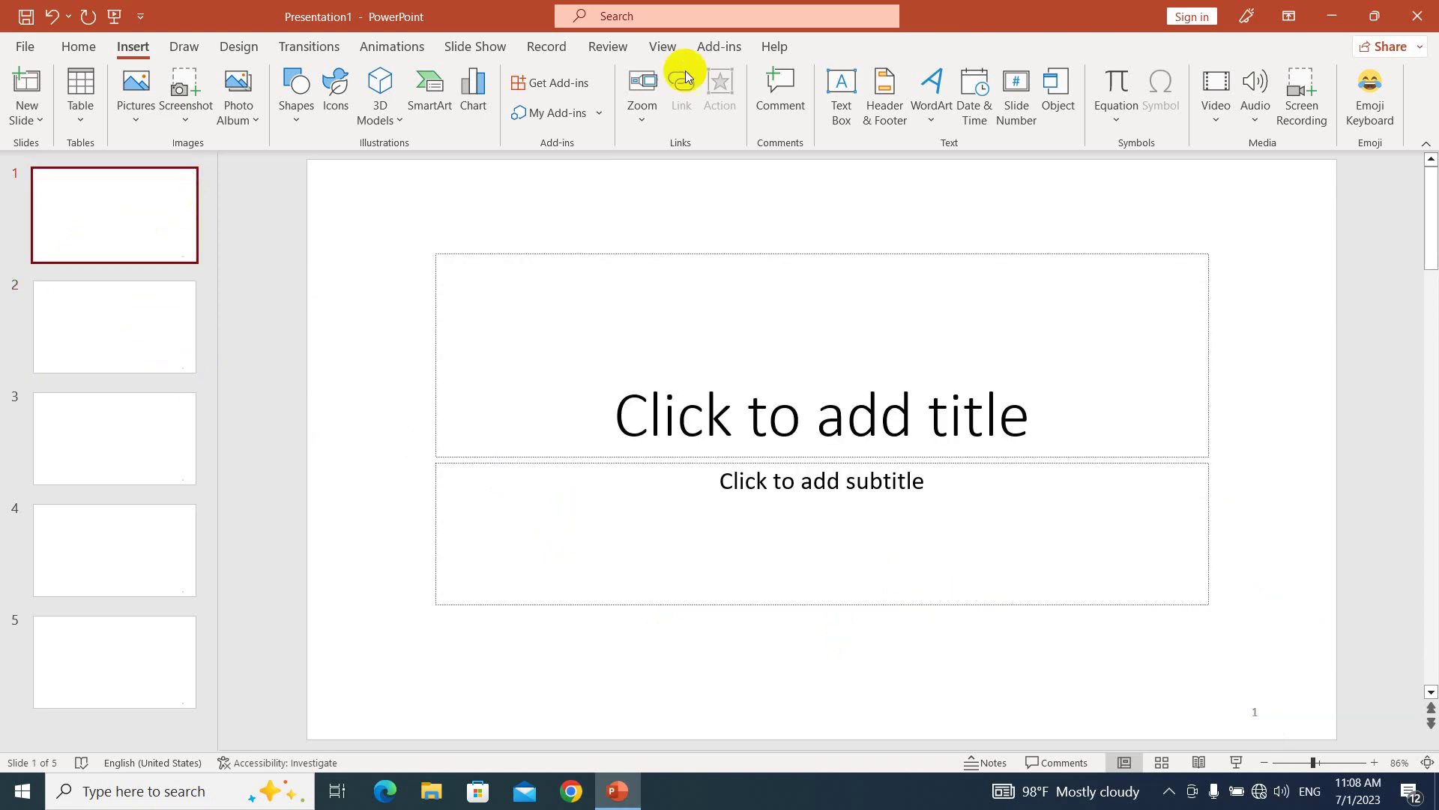
{"action": "left_click", "coordinate": [660, 48]}
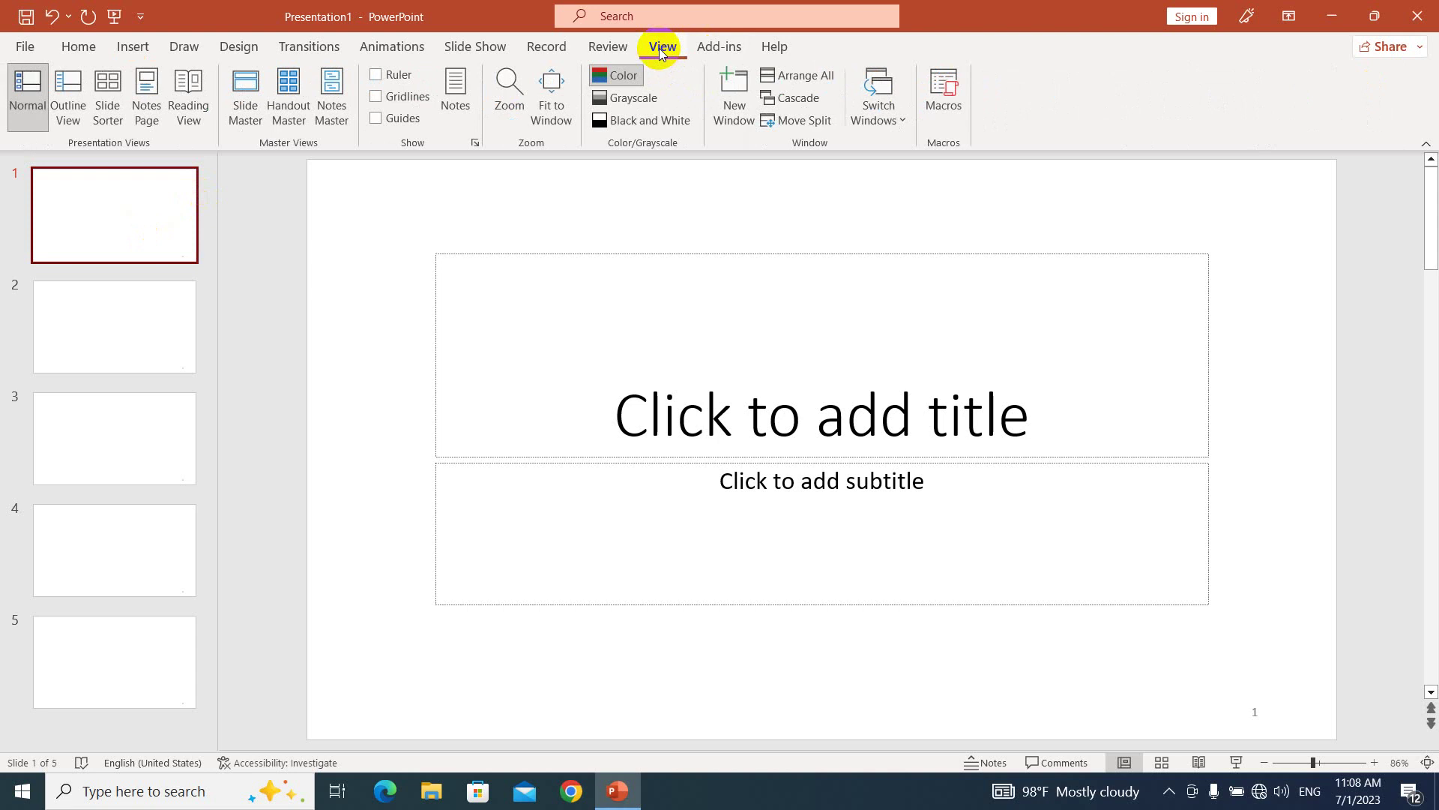
- Open Slide Master view and select the top-level master slide
{"action": "left_click", "coordinate": [247, 111]}
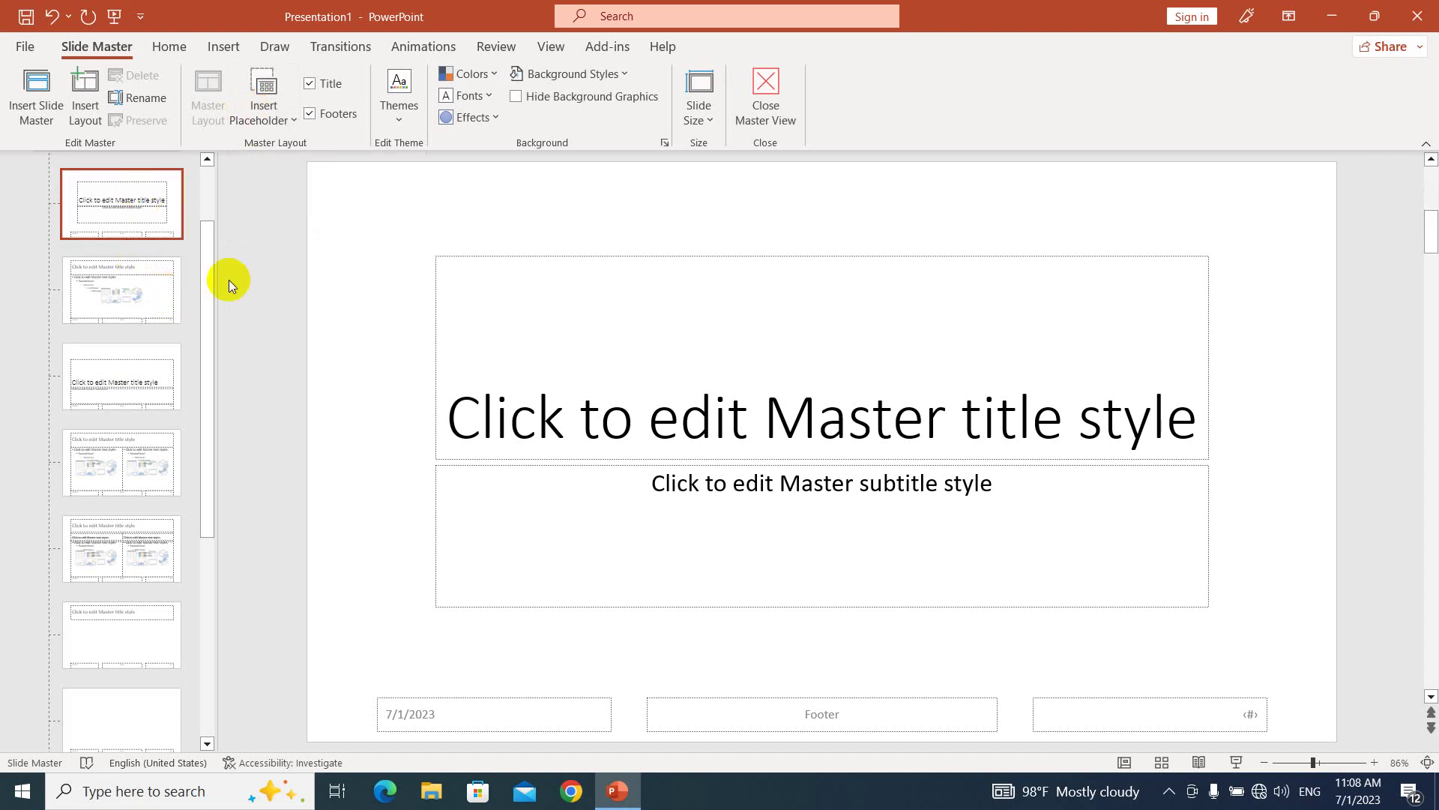
{"action": "scroll", "coordinate": [113, 222], "scroll_direction": "up", "scroll_amount": 1}
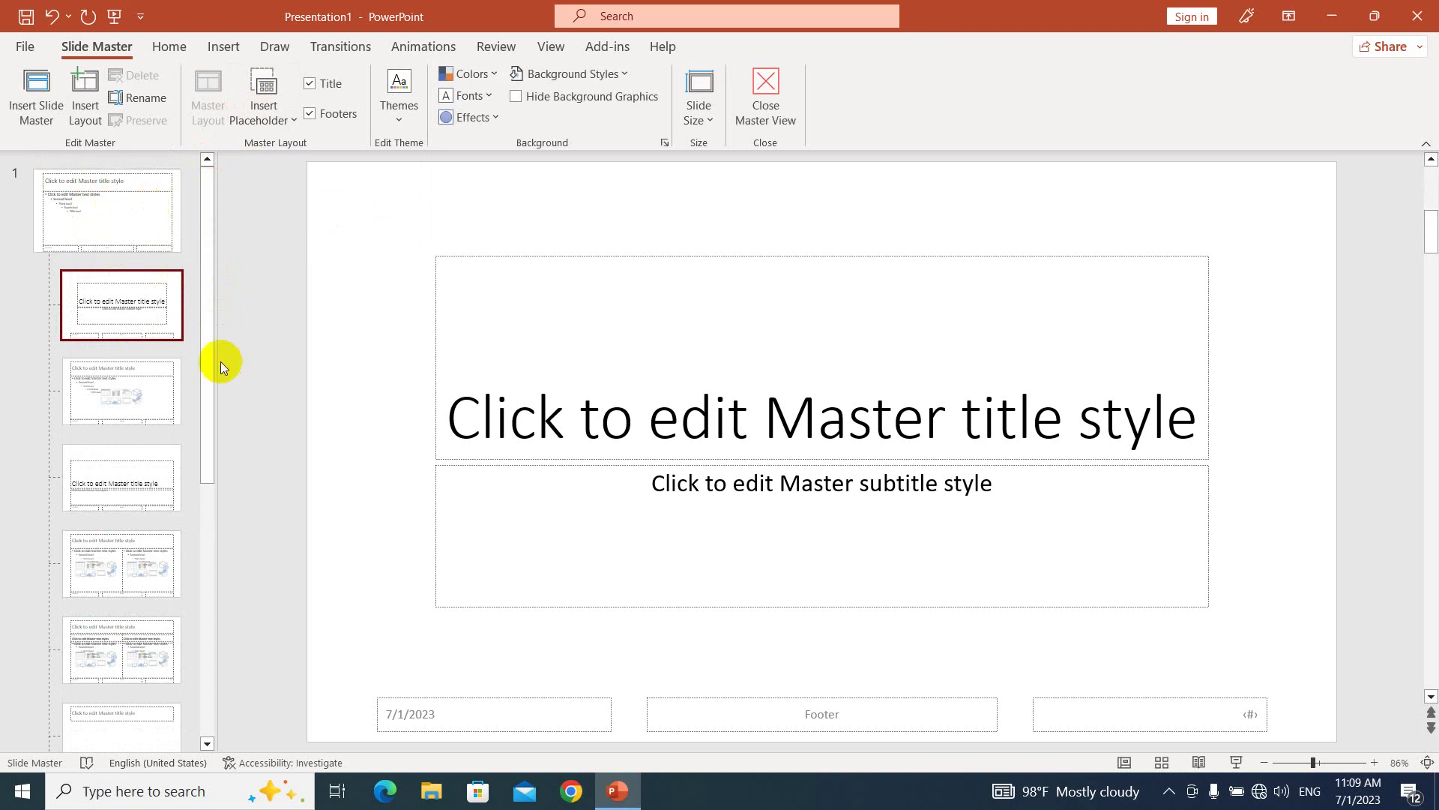
{"action": "left_click", "coordinate": [125, 219]}
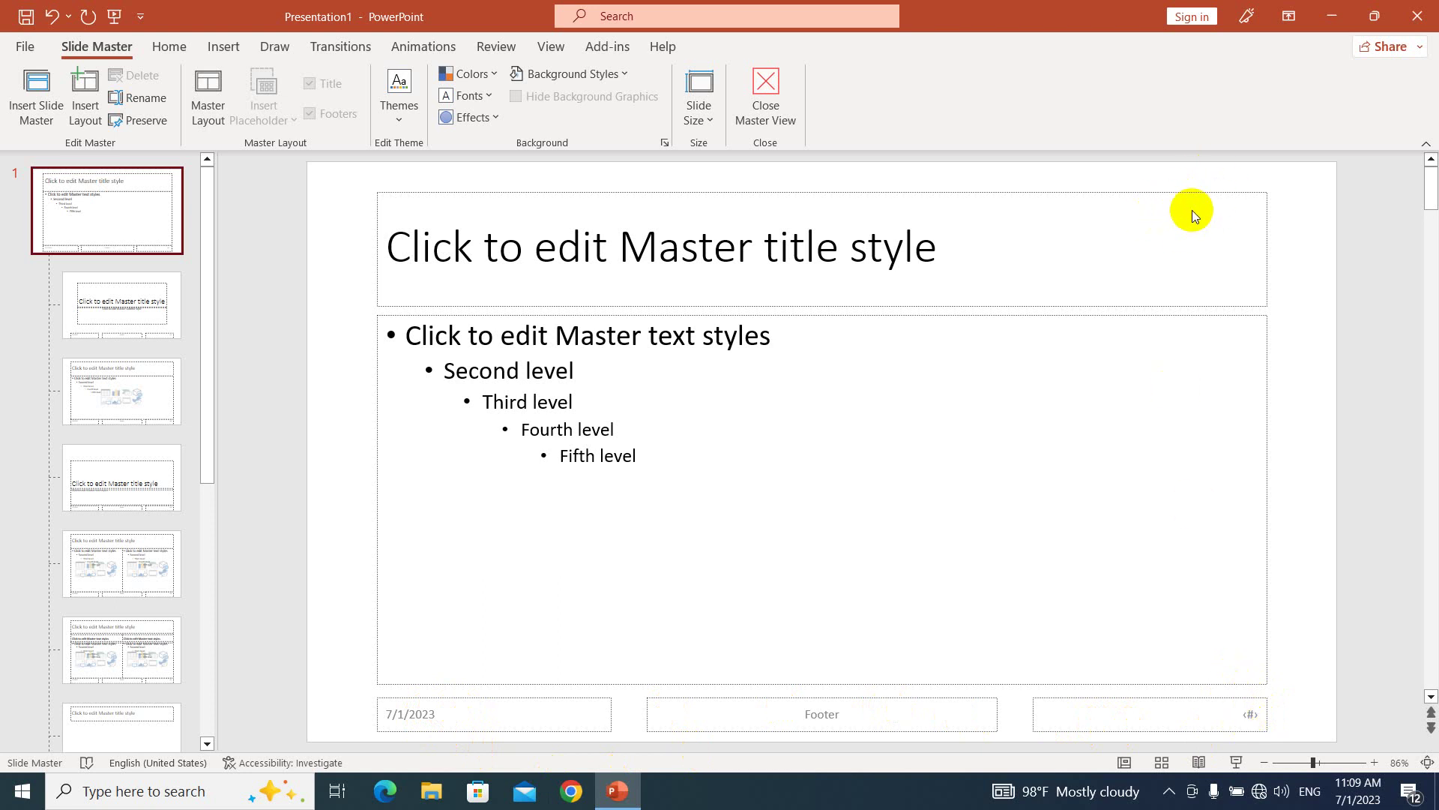
- Move the slide-number placeholder to the top-right corner, narrow it, and select its ‹#› text
{"action": "left_click", "coordinate": [1235, 700]}
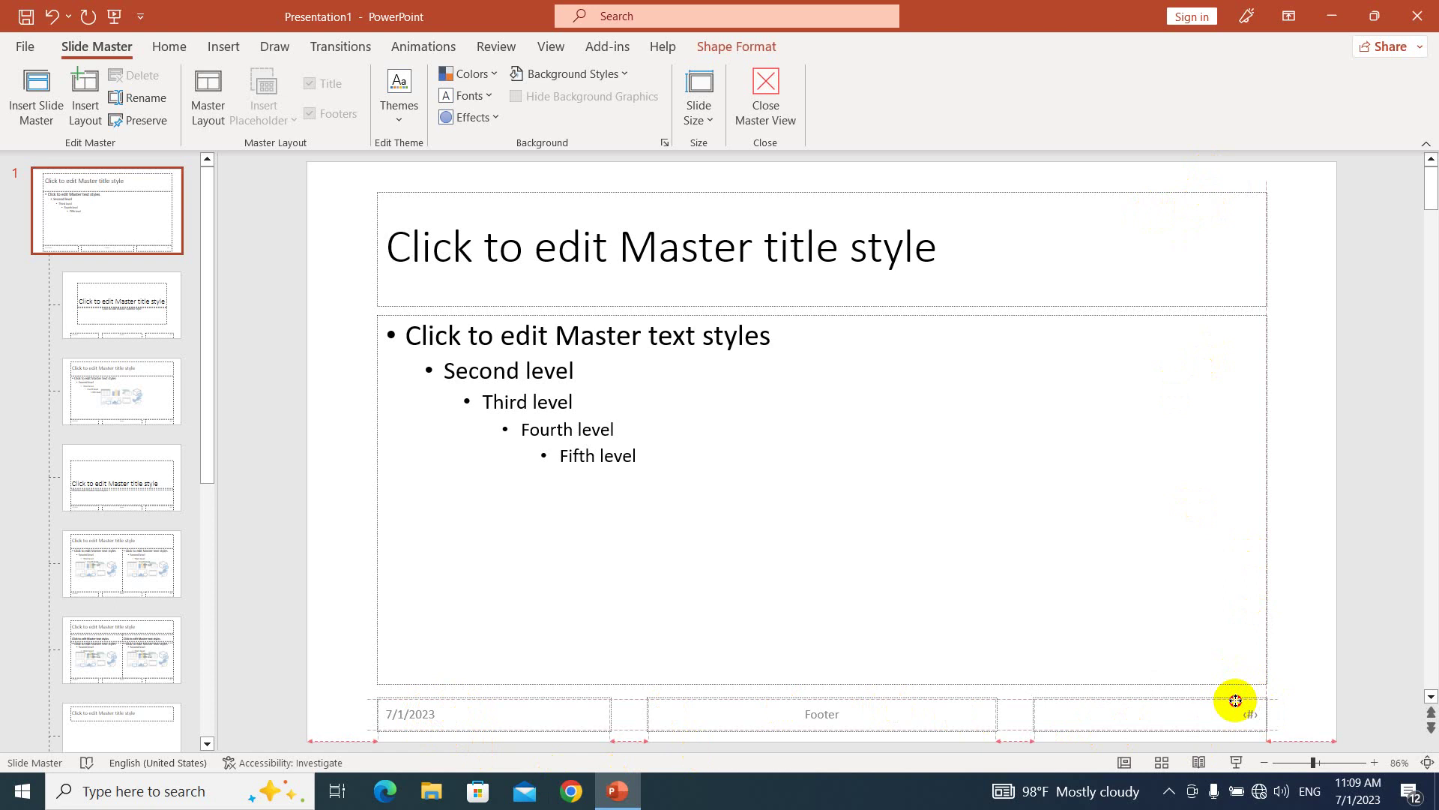
{"action": "mouse_move", "coordinate": [1236, 701]}
{"action": "left_mouse_down"}
{"action": "mouse_move", "coordinate": [1179, 415]}
{"action": "mouse_move", "coordinate": [1227, 204]}
{"action": "left_mouse_up"}
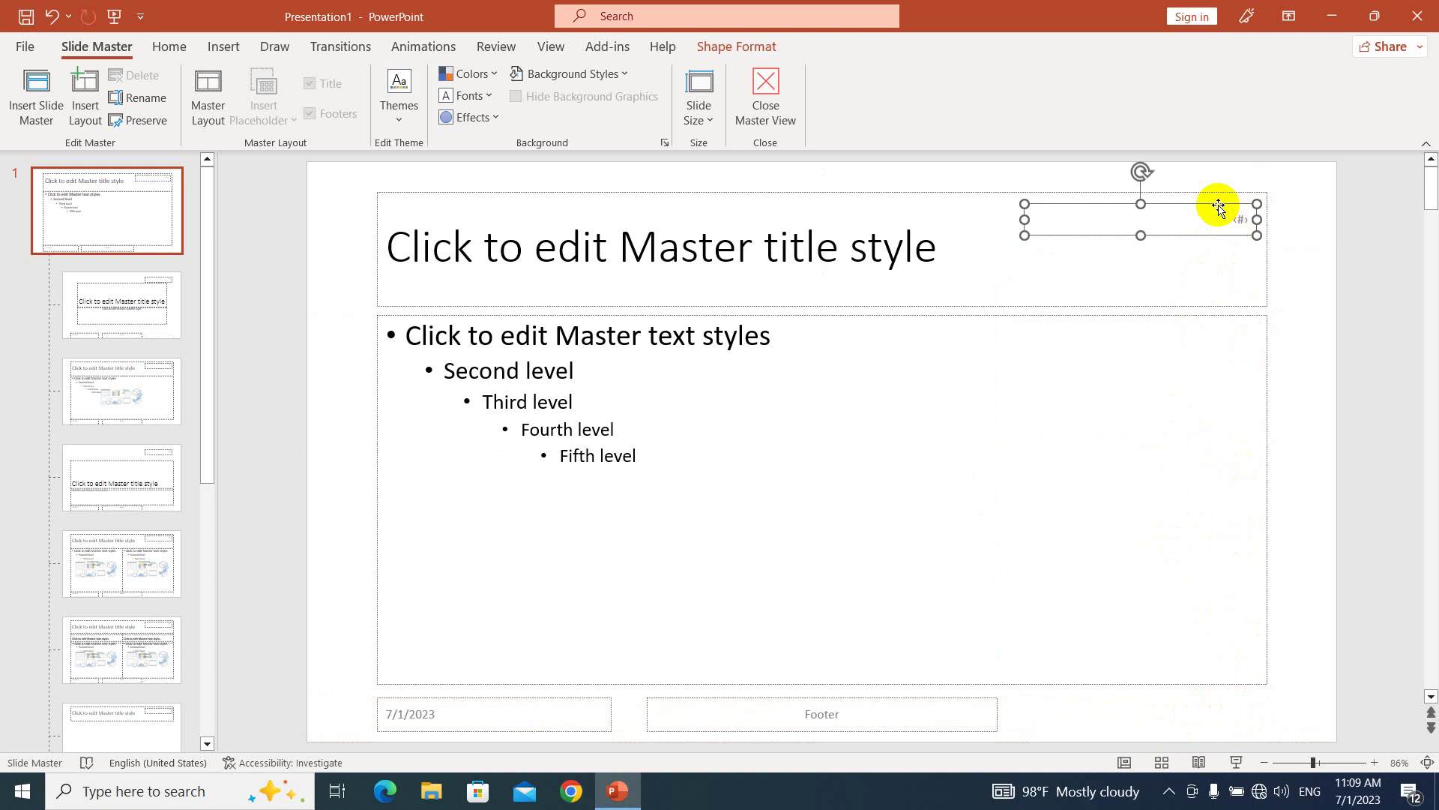
{"action": "mouse_move", "coordinate": [1219, 206]}
{"action": "left_mouse_down"}
{"action": "mouse_move", "coordinate": [527, 188]}
{"action": "mouse_move", "coordinate": [1211, 217]}
{"action": "left_mouse_up"}
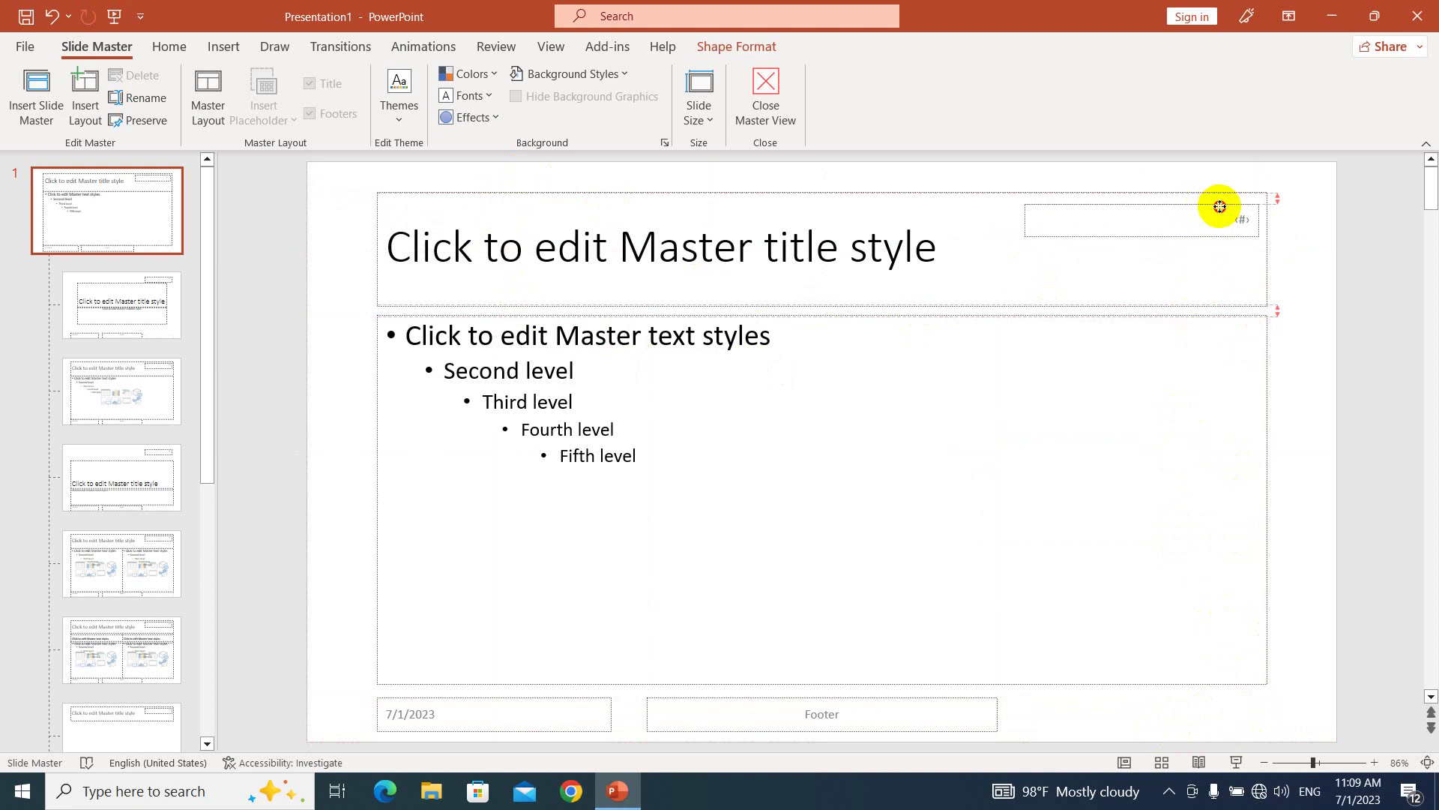
{"action": "left_click_drag", "start_coordinate": [1211, 216], "coordinate": [1213, 229]}
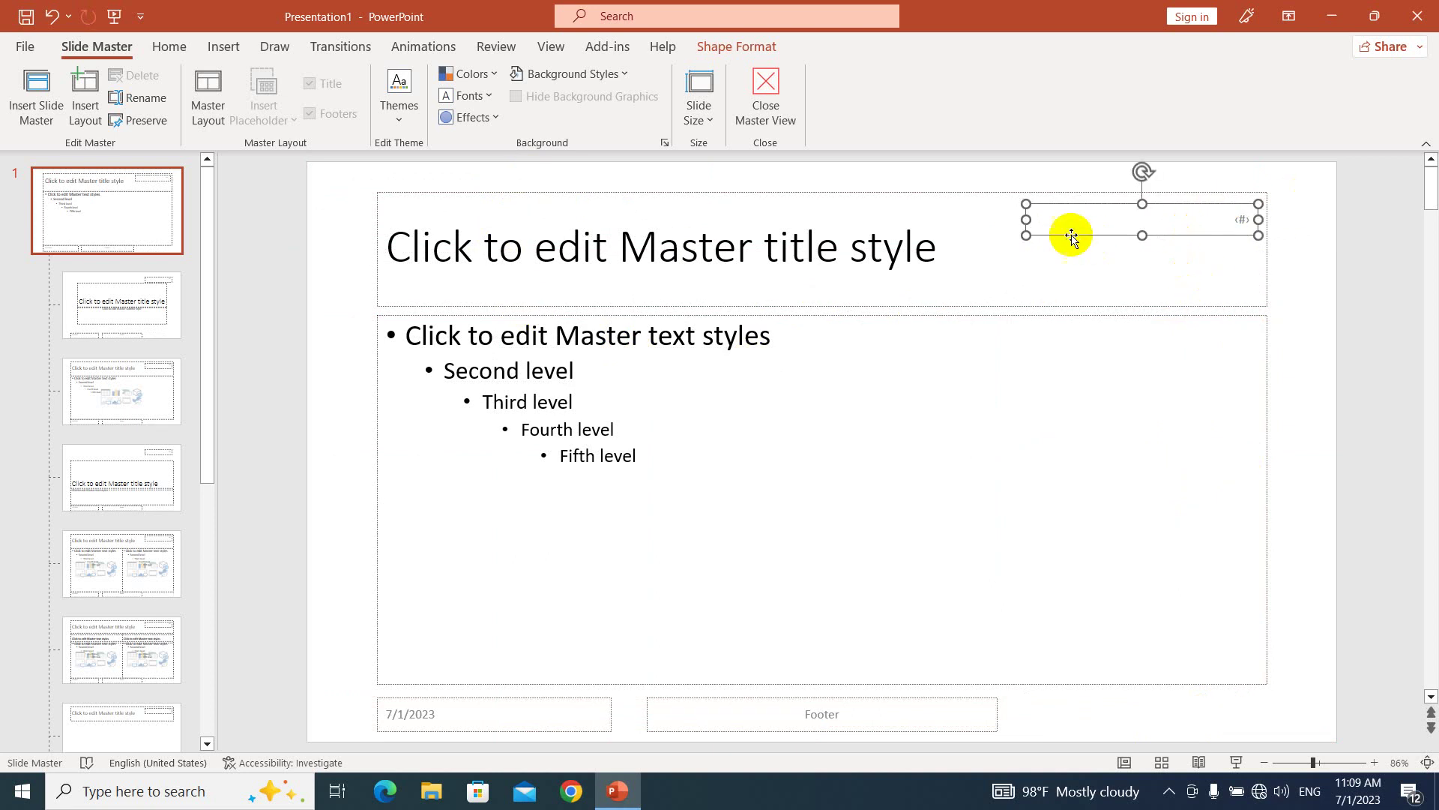
{"action": "left_click_drag", "start_coordinate": [1026, 220], "coordinate": [1193, 231]}
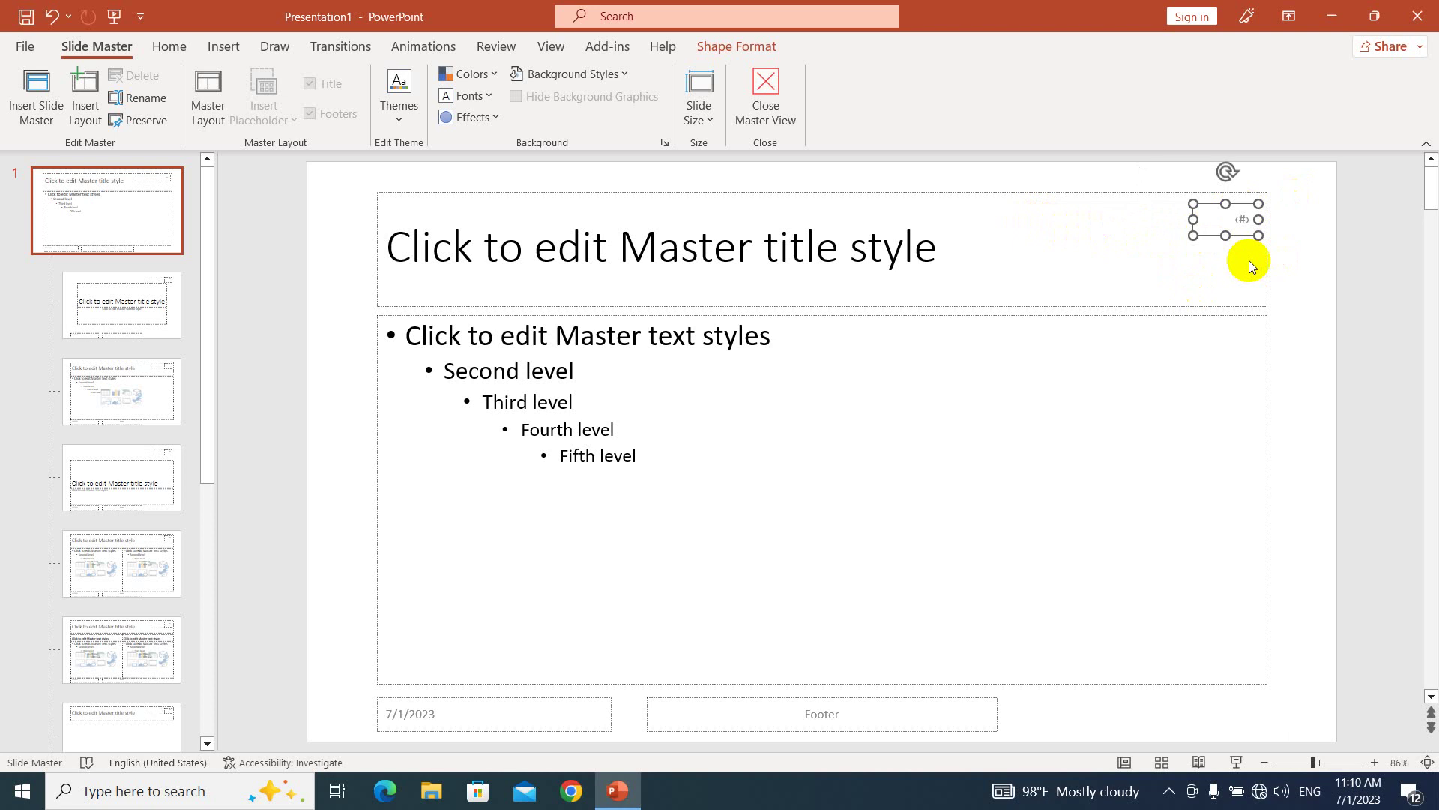
{"action": "double_click", "coordinate": [1242, 219]}
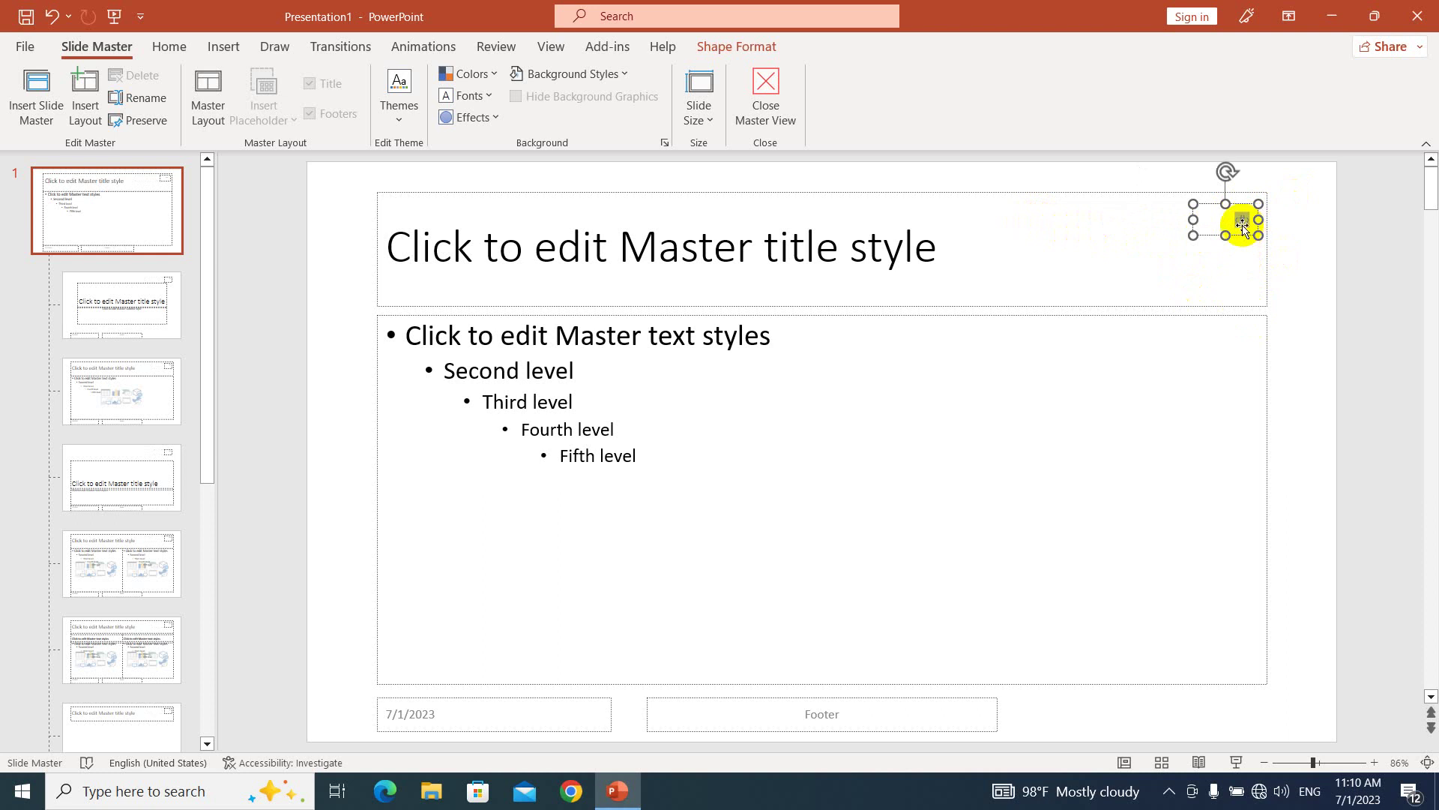
- Format the master's slide-number text as 20 pt, bold, red font colour
{"action": "left_click", "coordinate": [177, 54]}
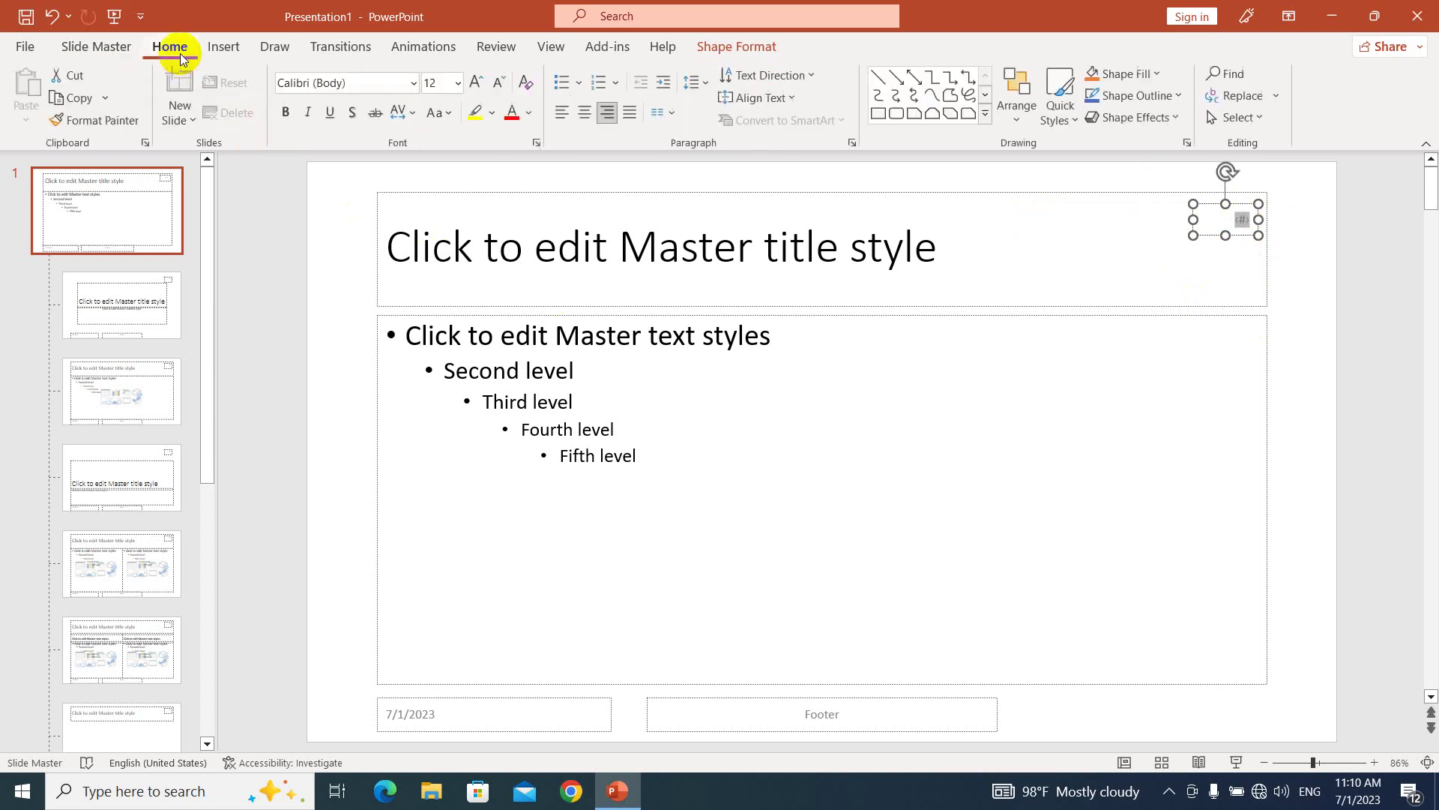
{"action": "left_click", "coordinate": [480, 89]}
{"action": "left_click", "coordinate": [478, 88]}
{"action": "left_click", "coordinate": [478, 89]}
{"action": "left_click", "coordinate": [477, 90]}
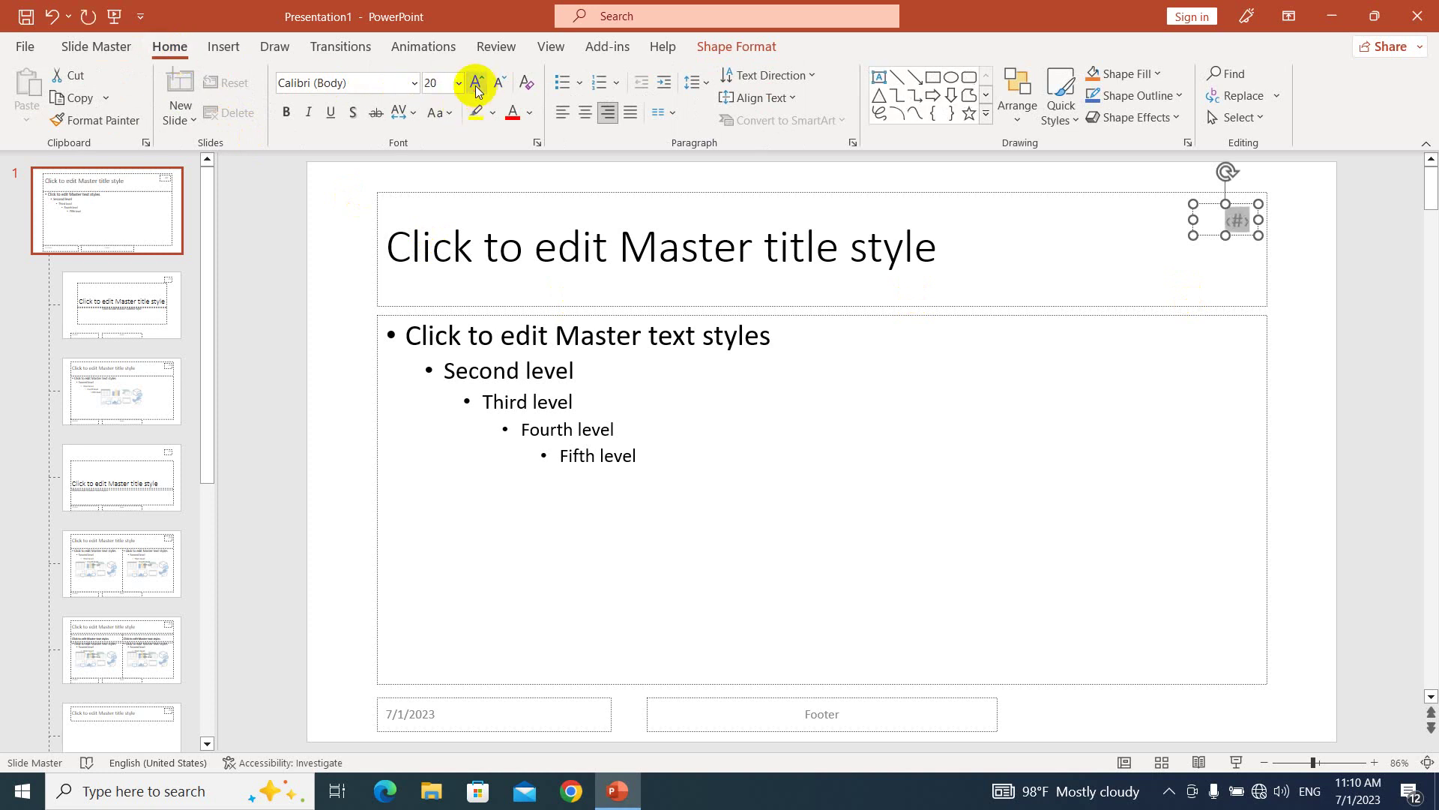
{"action": "left_click", "coordinate": [286, 113]}
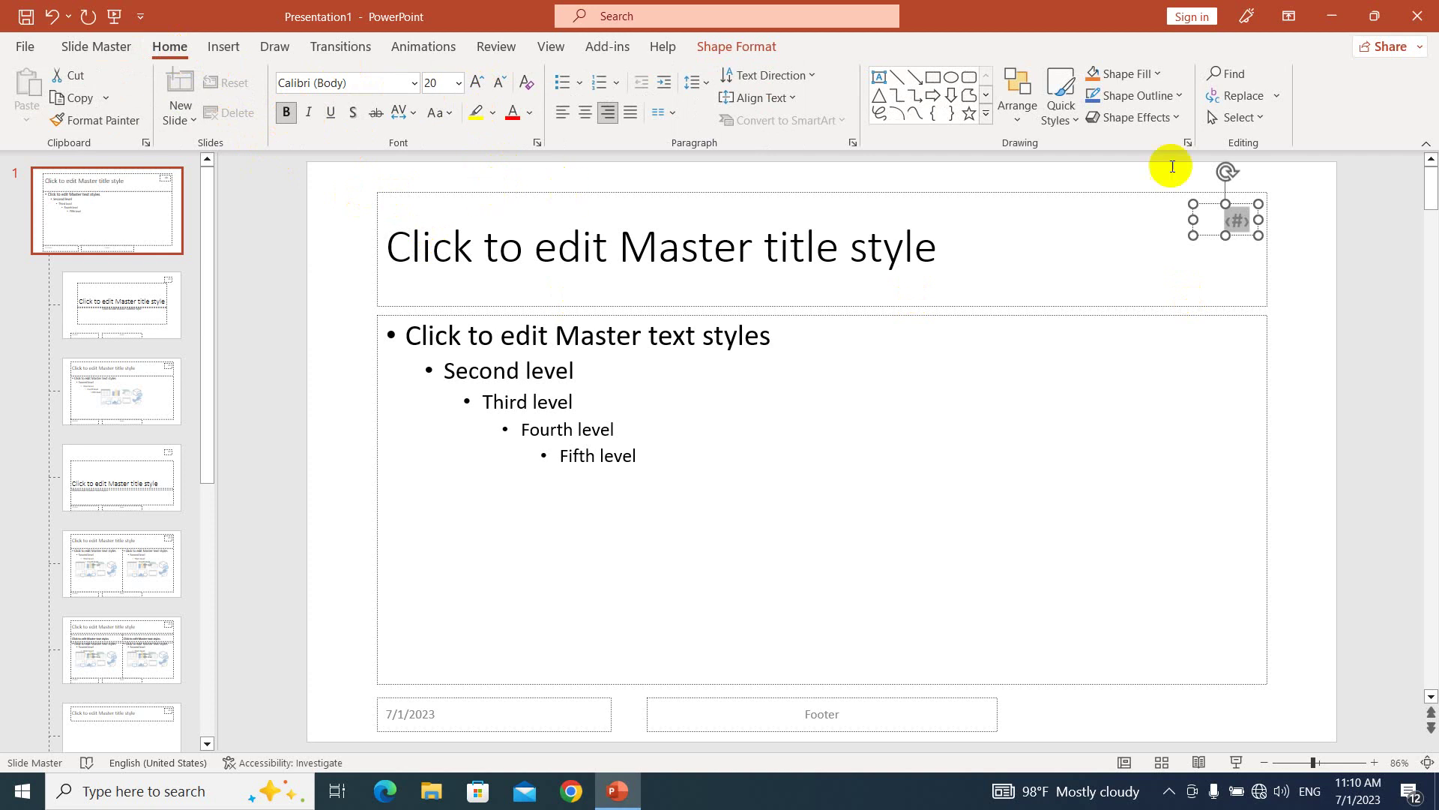
{"action": "left_click", "coordinate": [514, 116]}
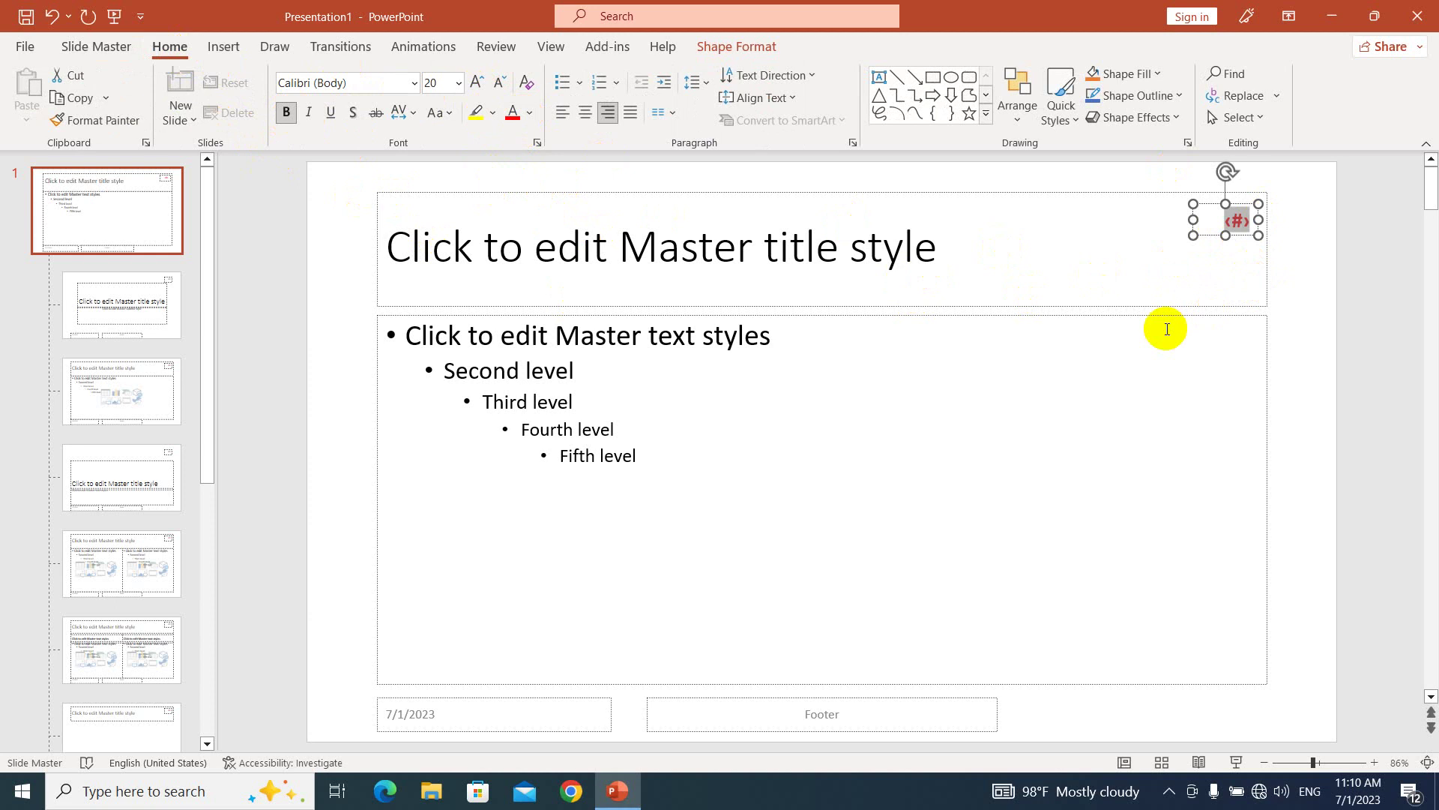
{"action": "left_click", "coordinate": [1303, 255]}
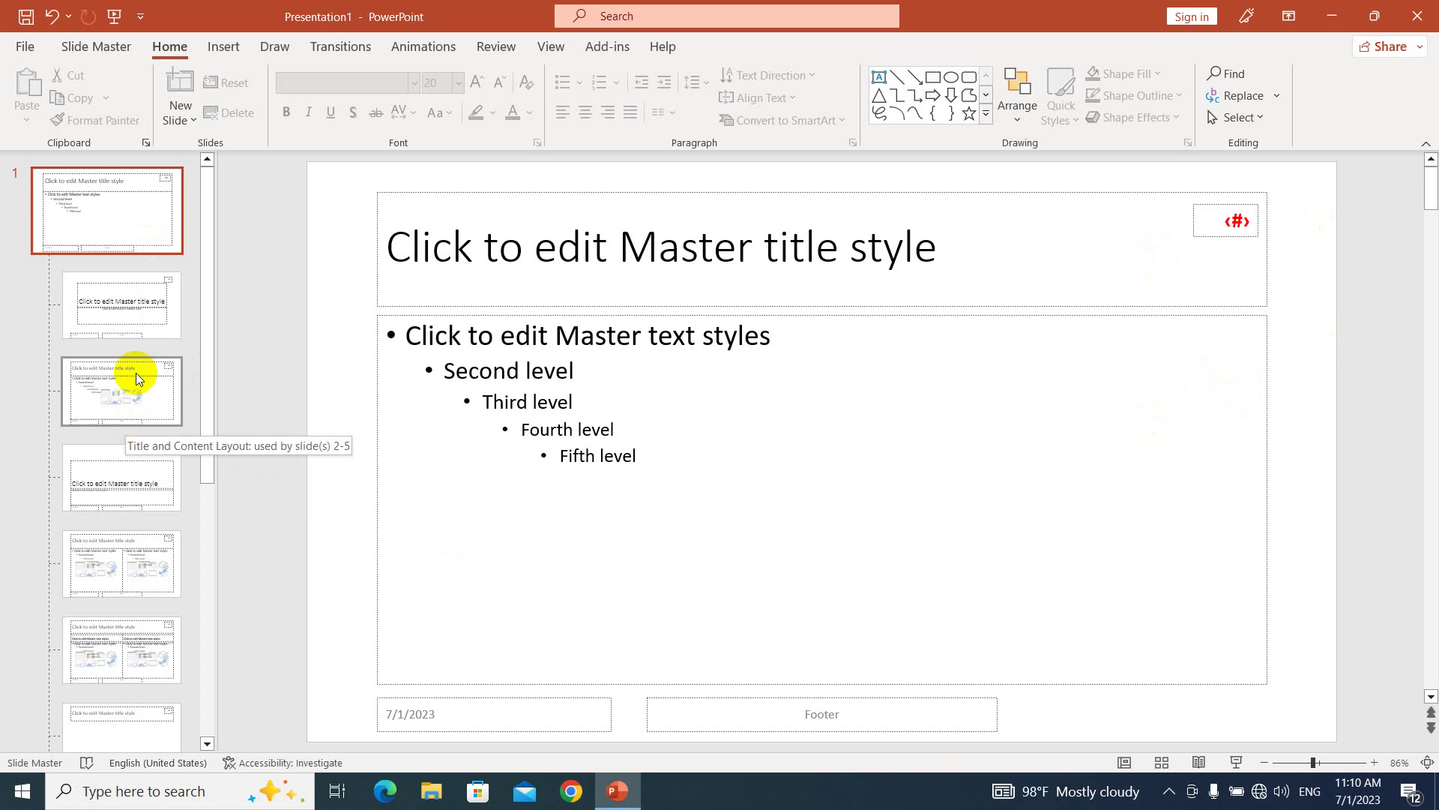
- Close Master View and scroll through the slides to check the red numbers
{"action": "left_click", "coordinate": [116, 48]}
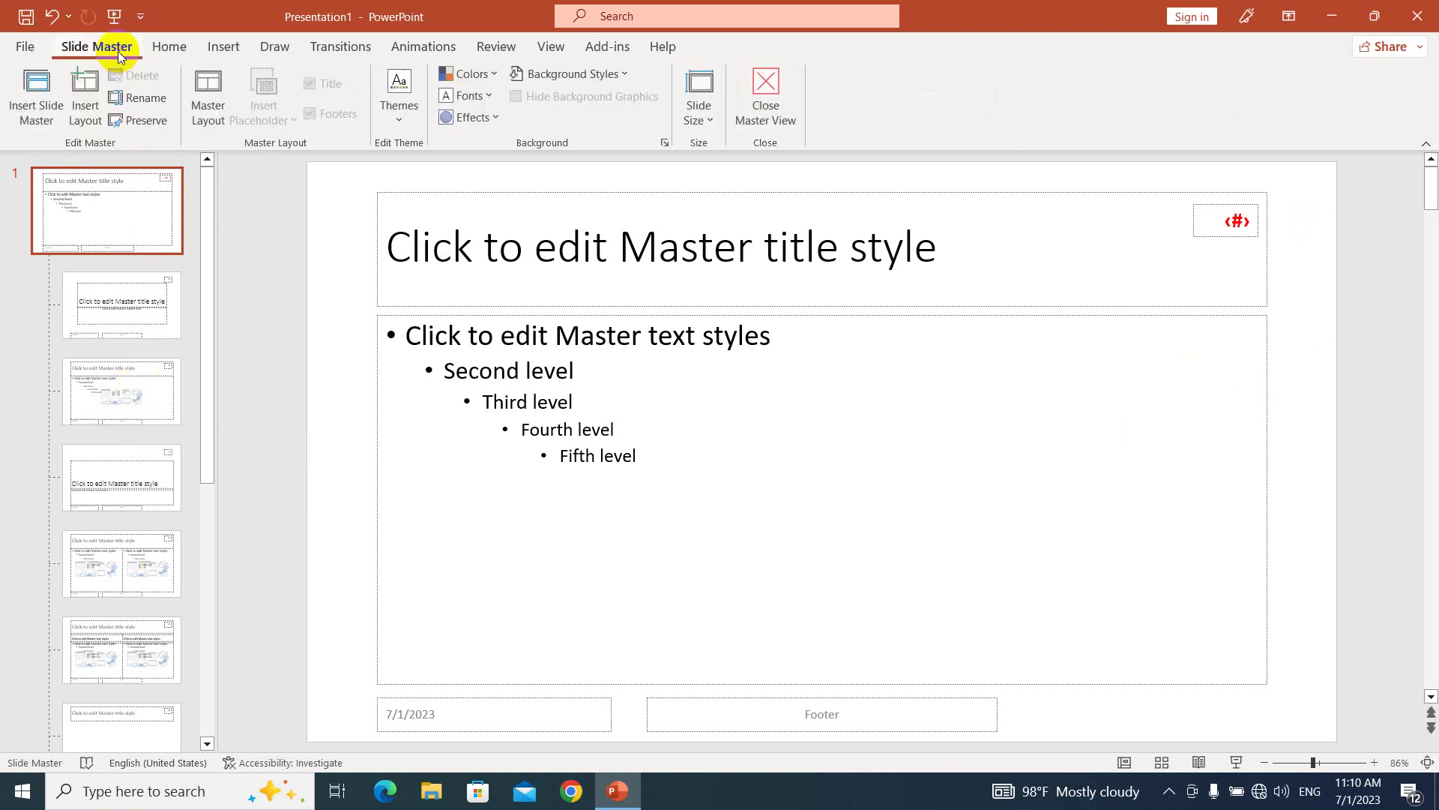
{"action": "left_click", "coordinate": [774, 90]}
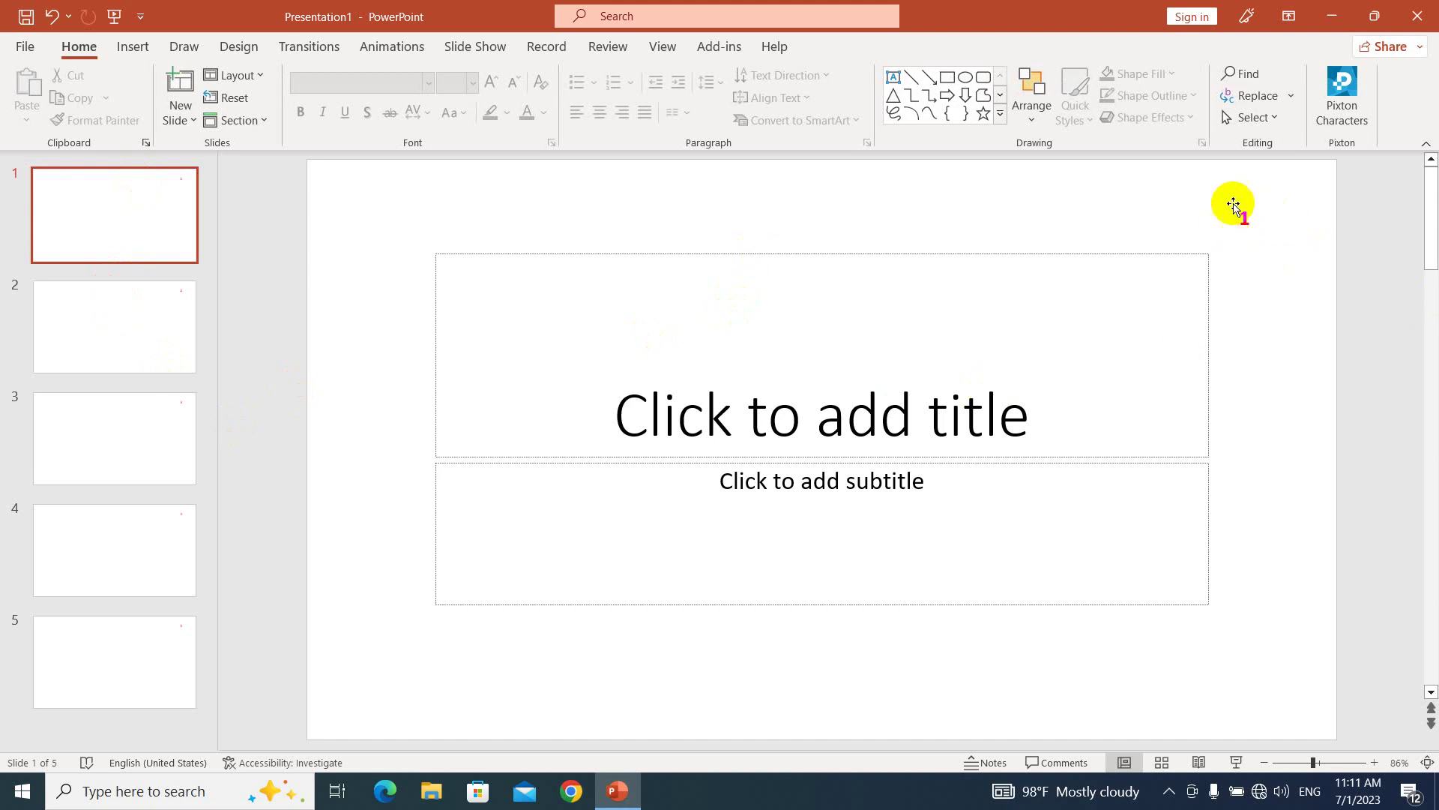
{"action": "scroll", "coordinate": [1228, 390], "scroll_direction": "down", "scroll_amount": 1}
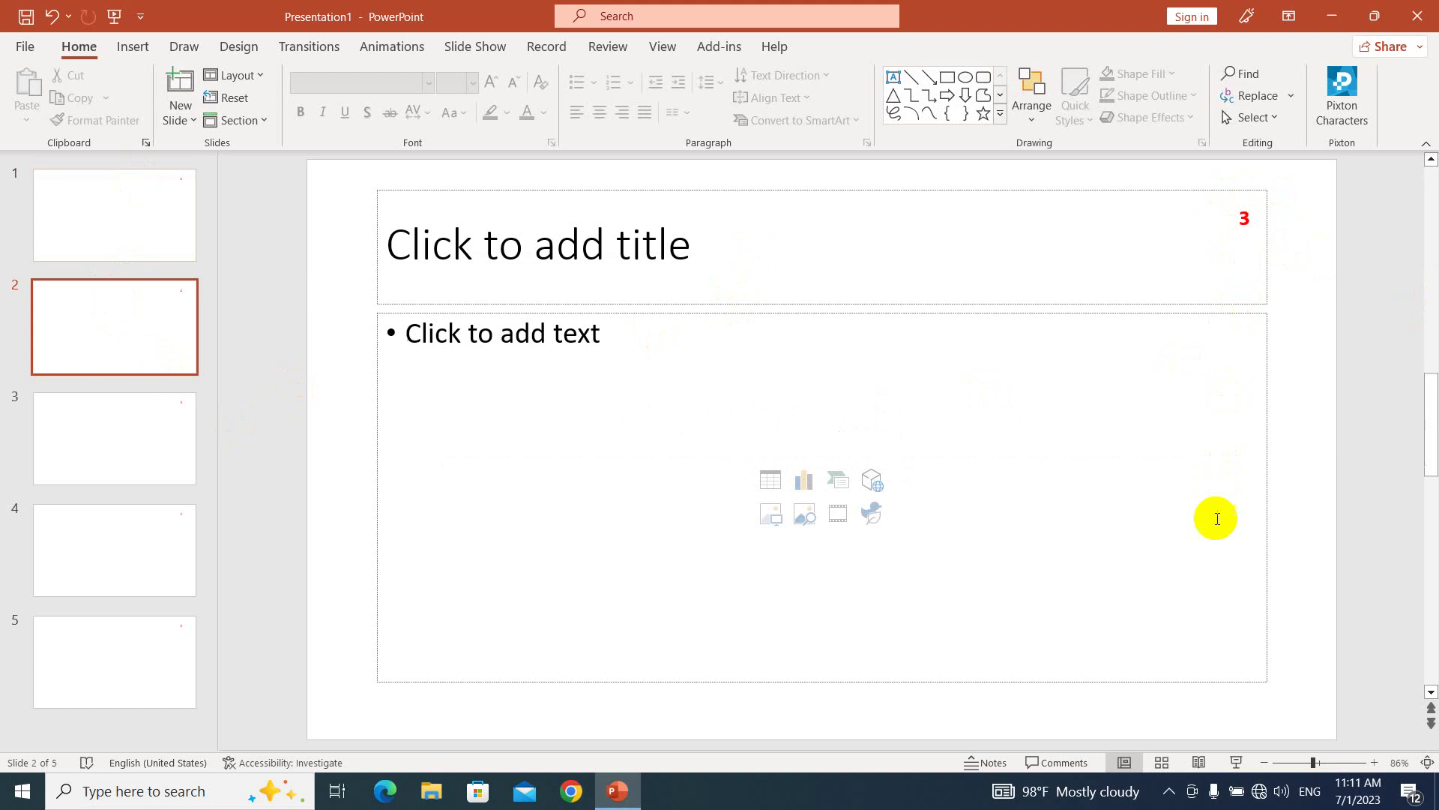
{"action": "scroll", "coordinate": [1237, 375], "scroll_direction": "down", "scroll_amount": 1}
{"action": "scroll", "coordinate": [1237, 300], "scroll_direction": "up", "scroll_amount": 1}
{"action": "scroll", "coordinate": [1230, 307], "scroll_direction": "up", "scroll_amount": 1}
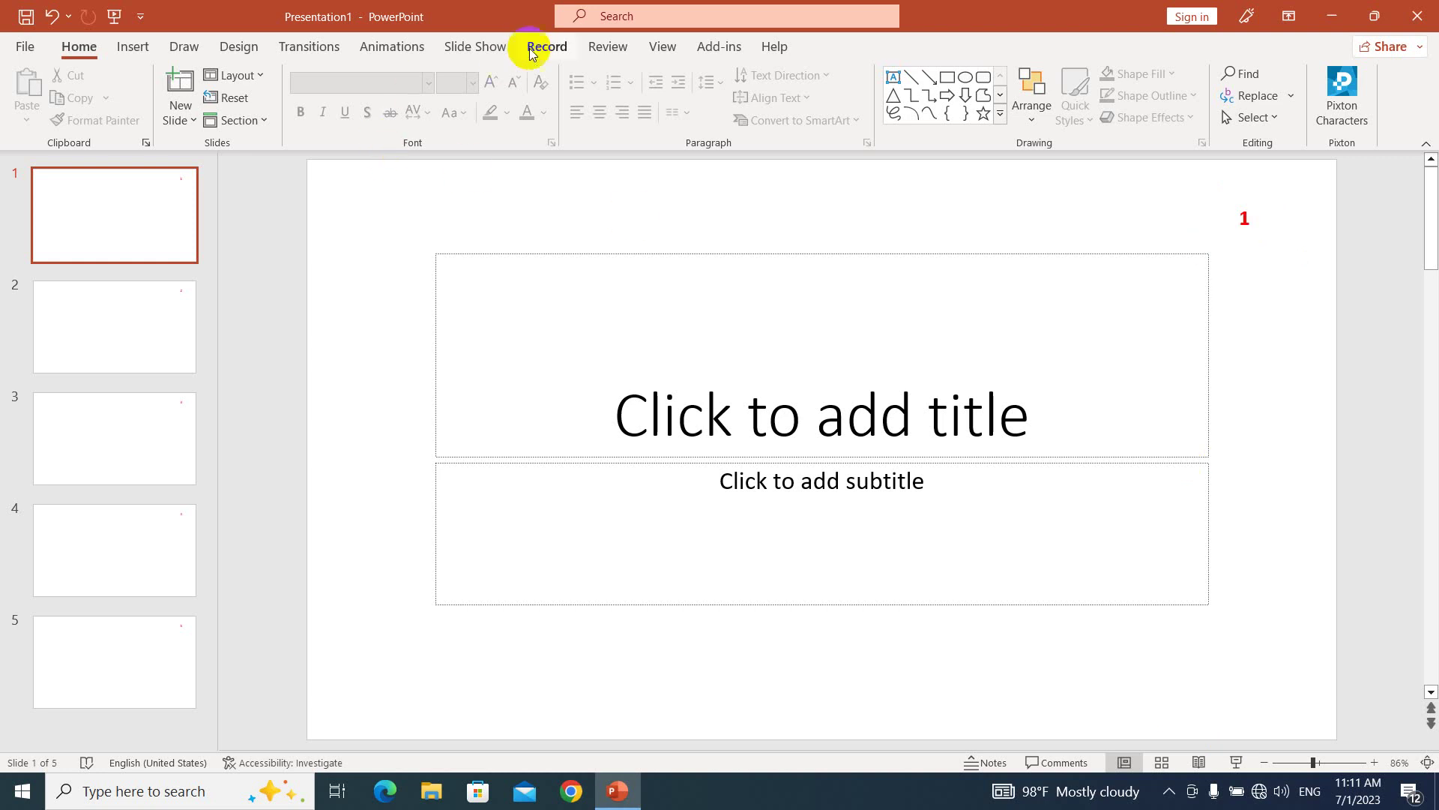
- Reopen Slide Master view and select the top master's slide-number placeholder
{"action": "left_click", "coordinate": [668, 47]}
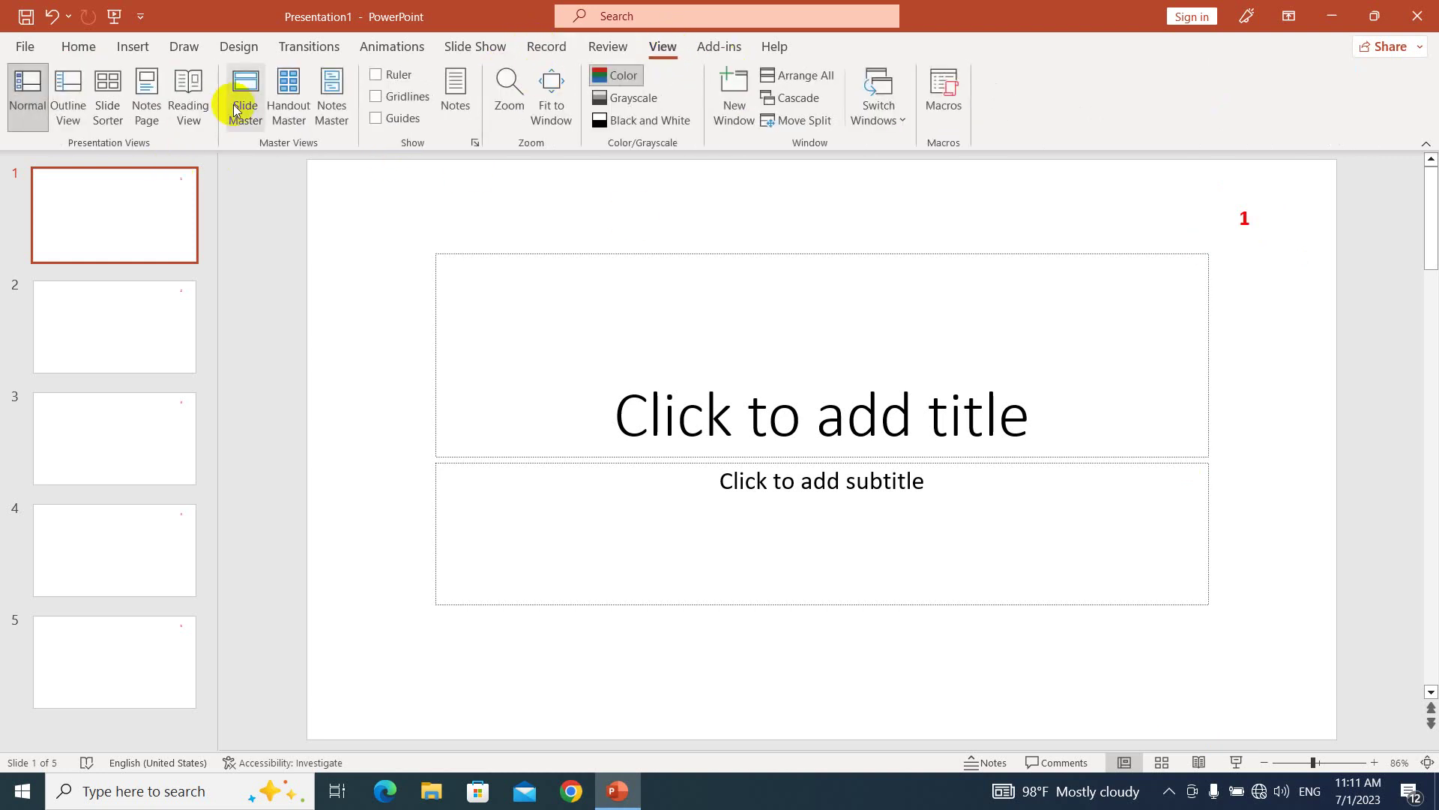
{"action": "left_click", "coordinate": [241, 99]}
{"action": "scroll", "coordinate": [188, 305], "scroll_direction": "up", "scroll_amount": 1}
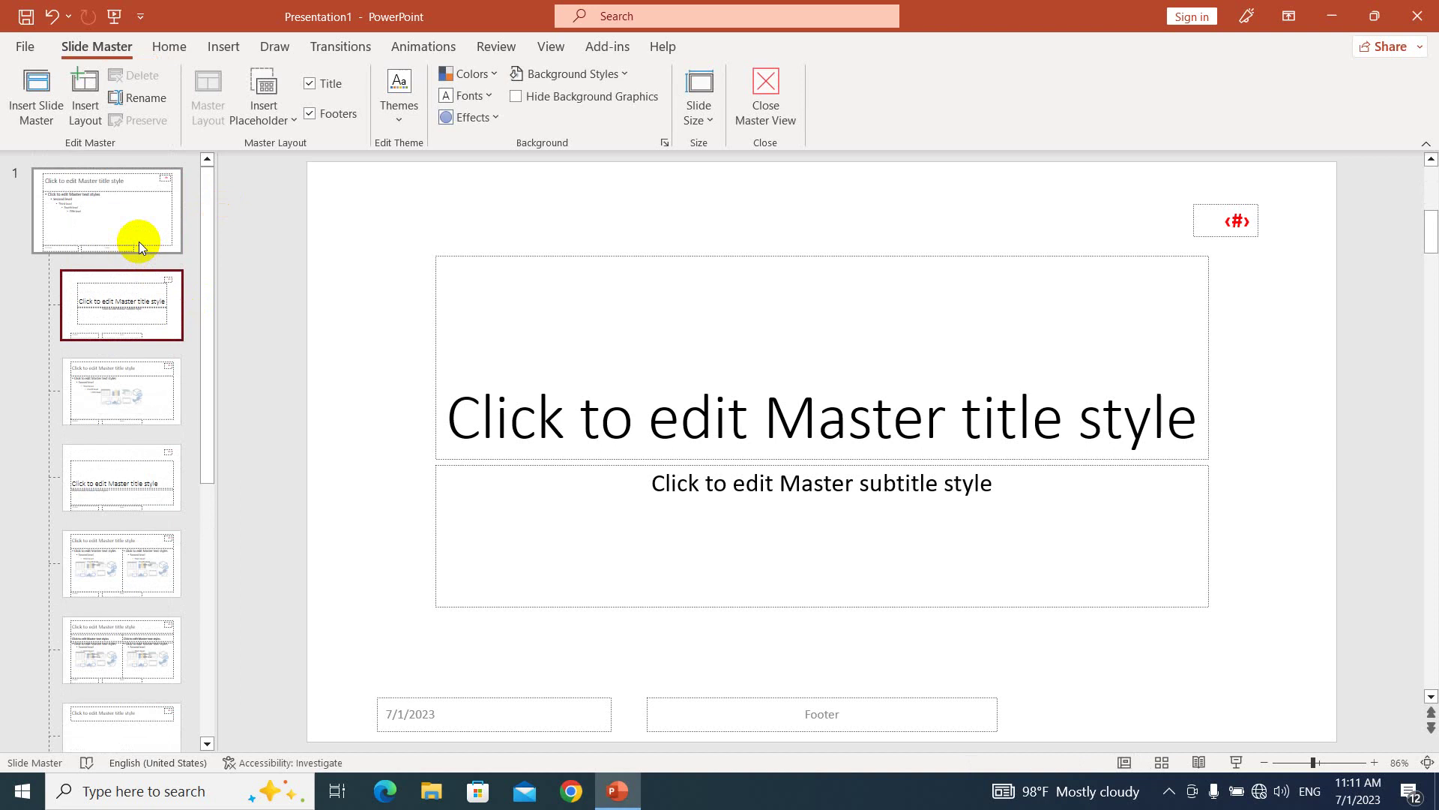
{"action": "left_click", "coordinate": [140, 210]}
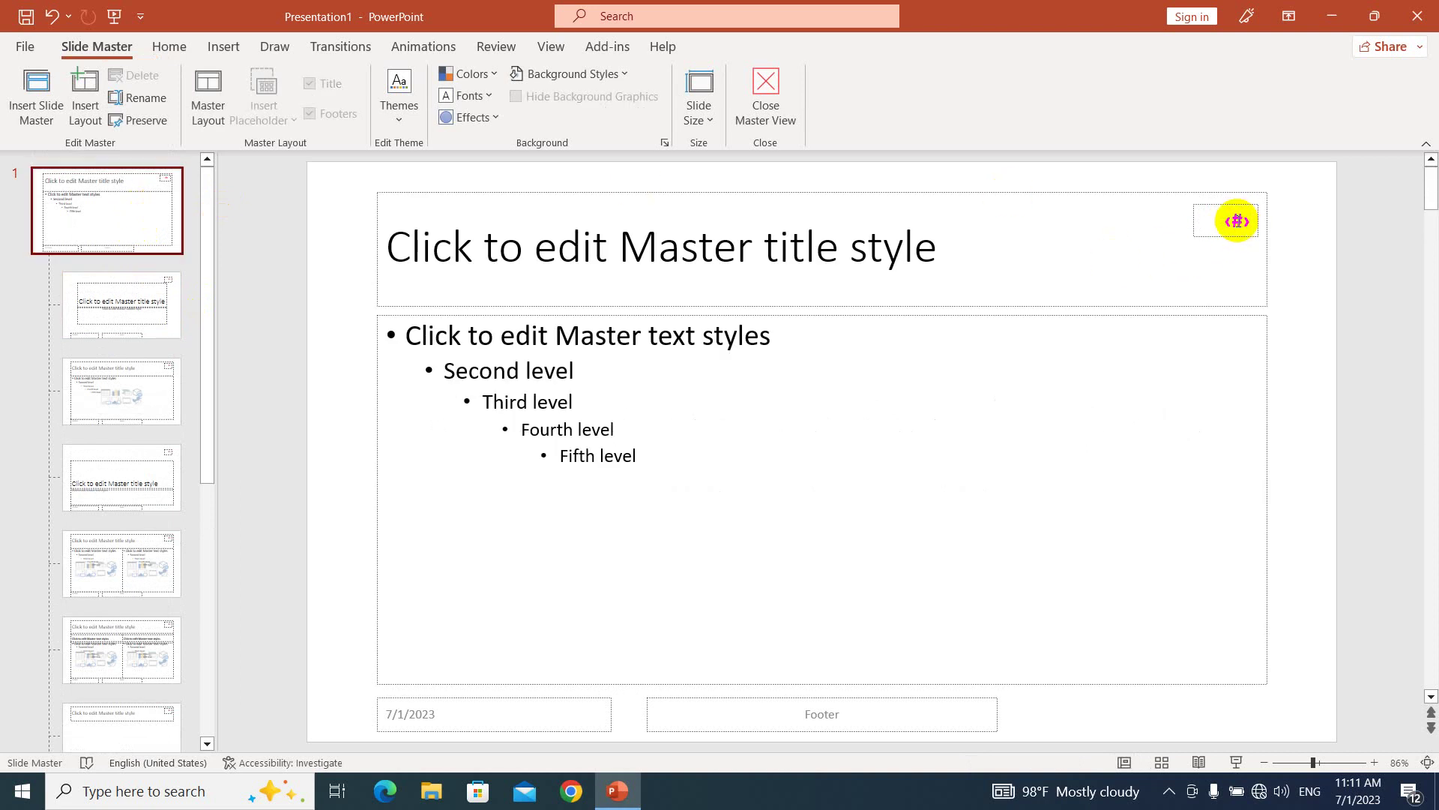
{"action": "left_click", "coordinate": [1237, 221]}
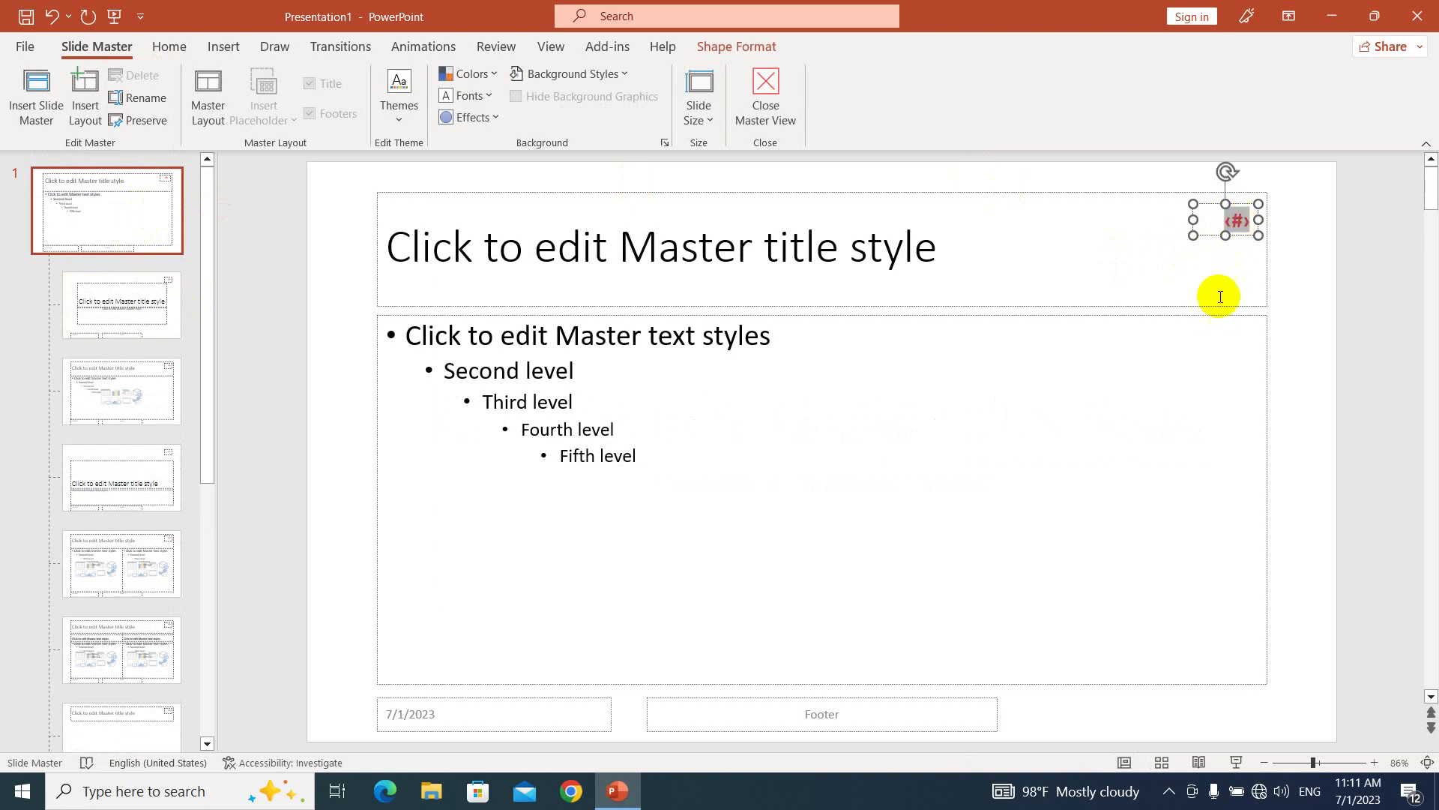
- Change the slide-number font to W02Art House to show Myanmar digits
{"action": "left_click", "coordinate": [174, 47]}
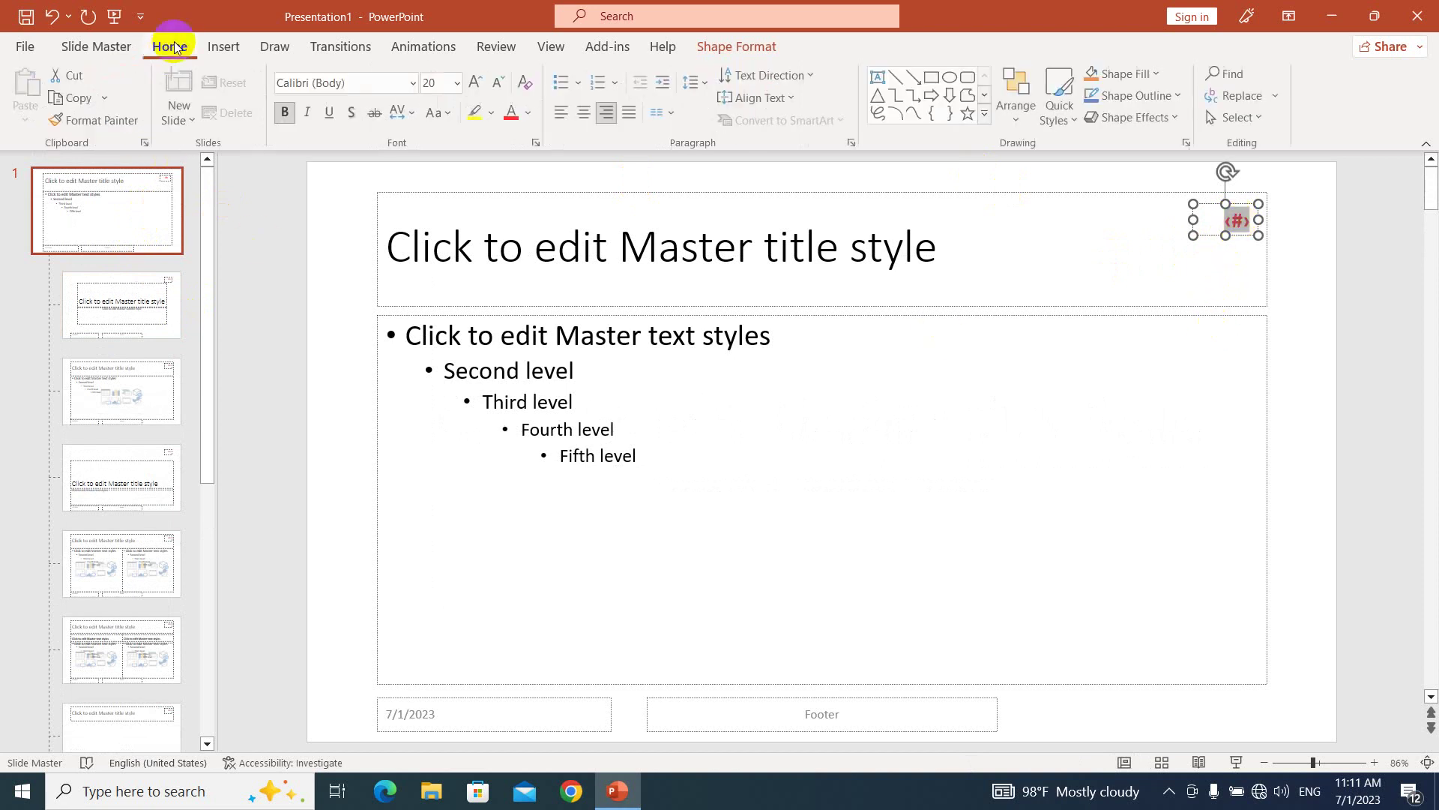
{"action": "left_click", "coordinate": [351, 84]}
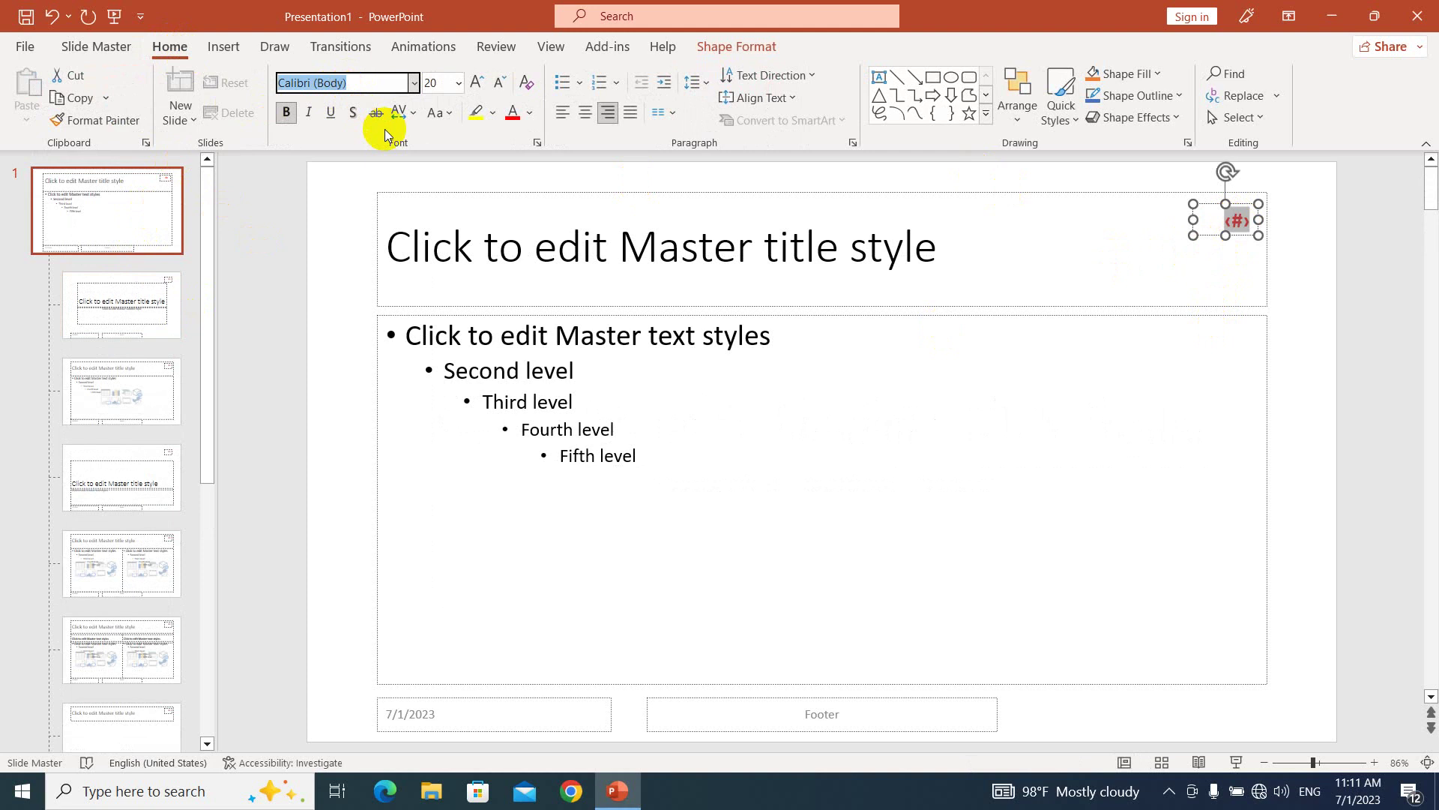
{"action": "type", "text": "W"}
{"action": "type", "text": "02Art House"}
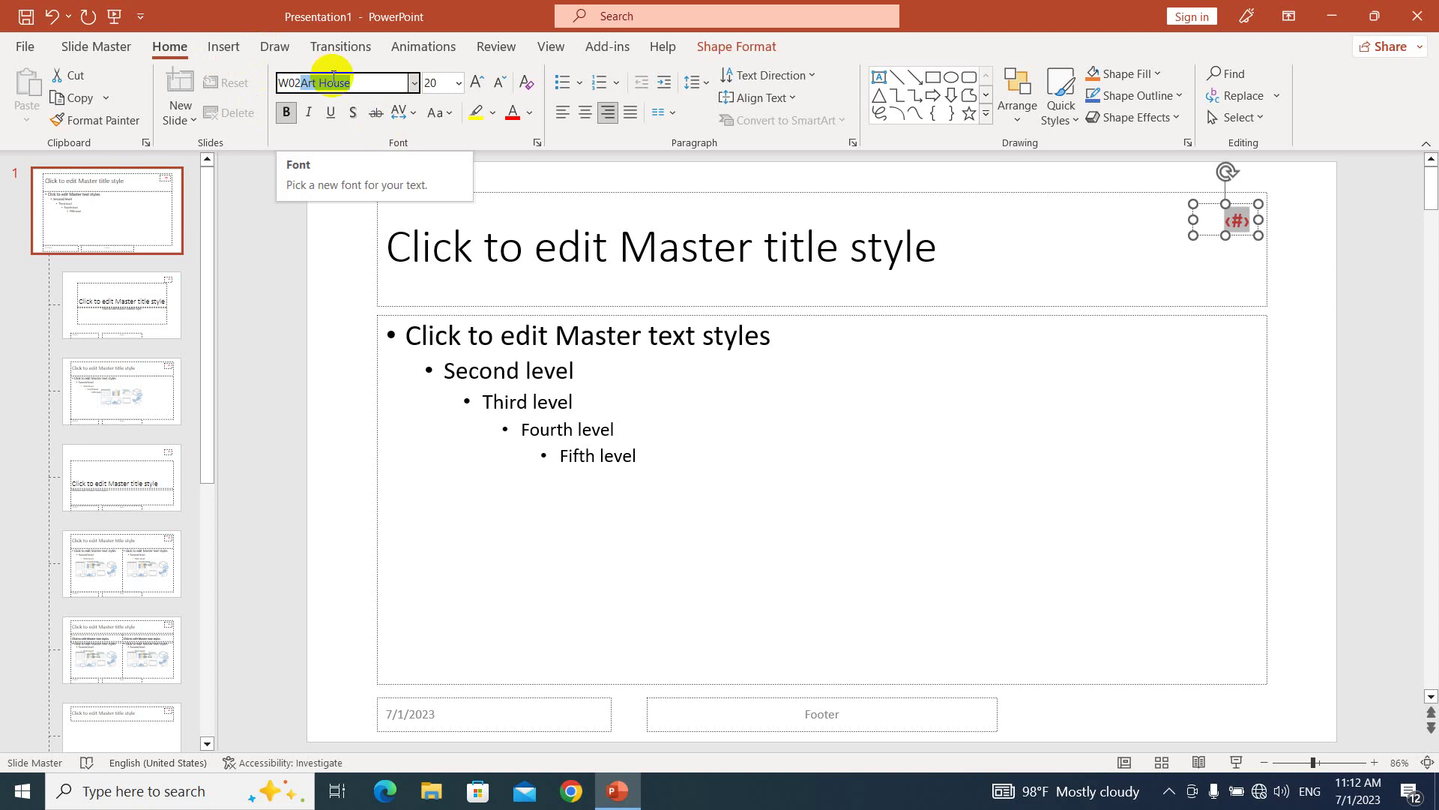
{"action": "key", "text": "Return"}
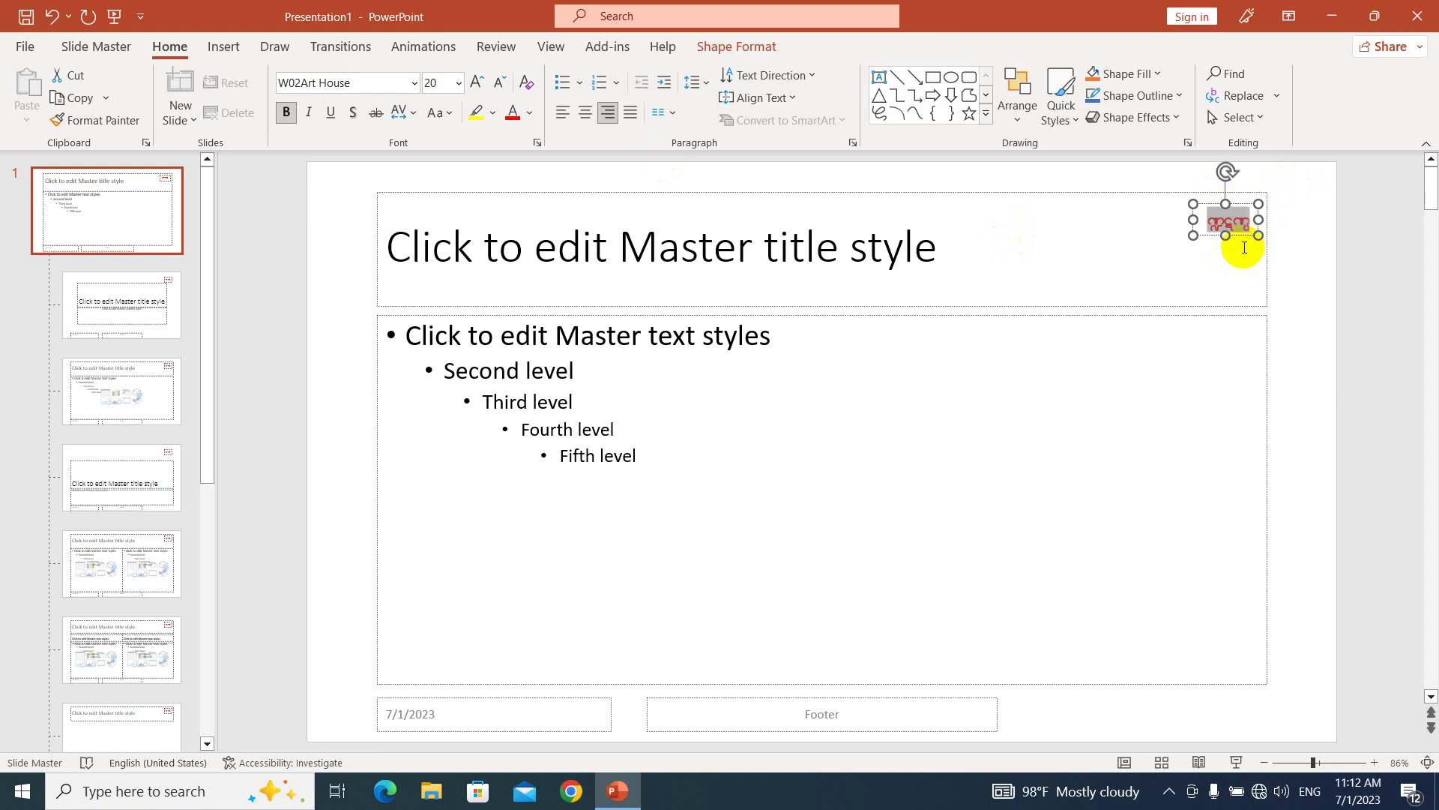
{"action": "left_click", "coordinate": [1309, 229]}
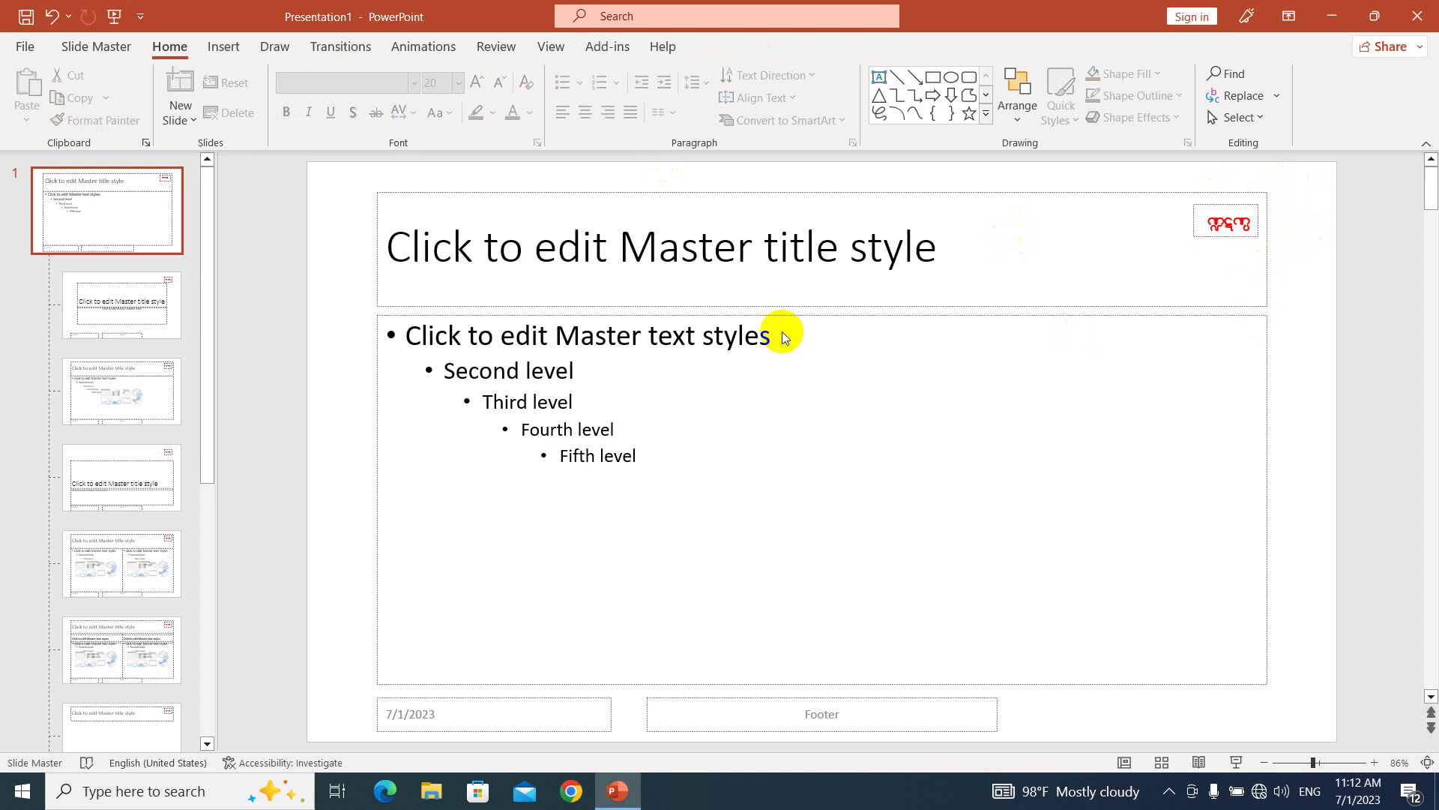
{"action": "left_click", "coordinate": [104, 53]}
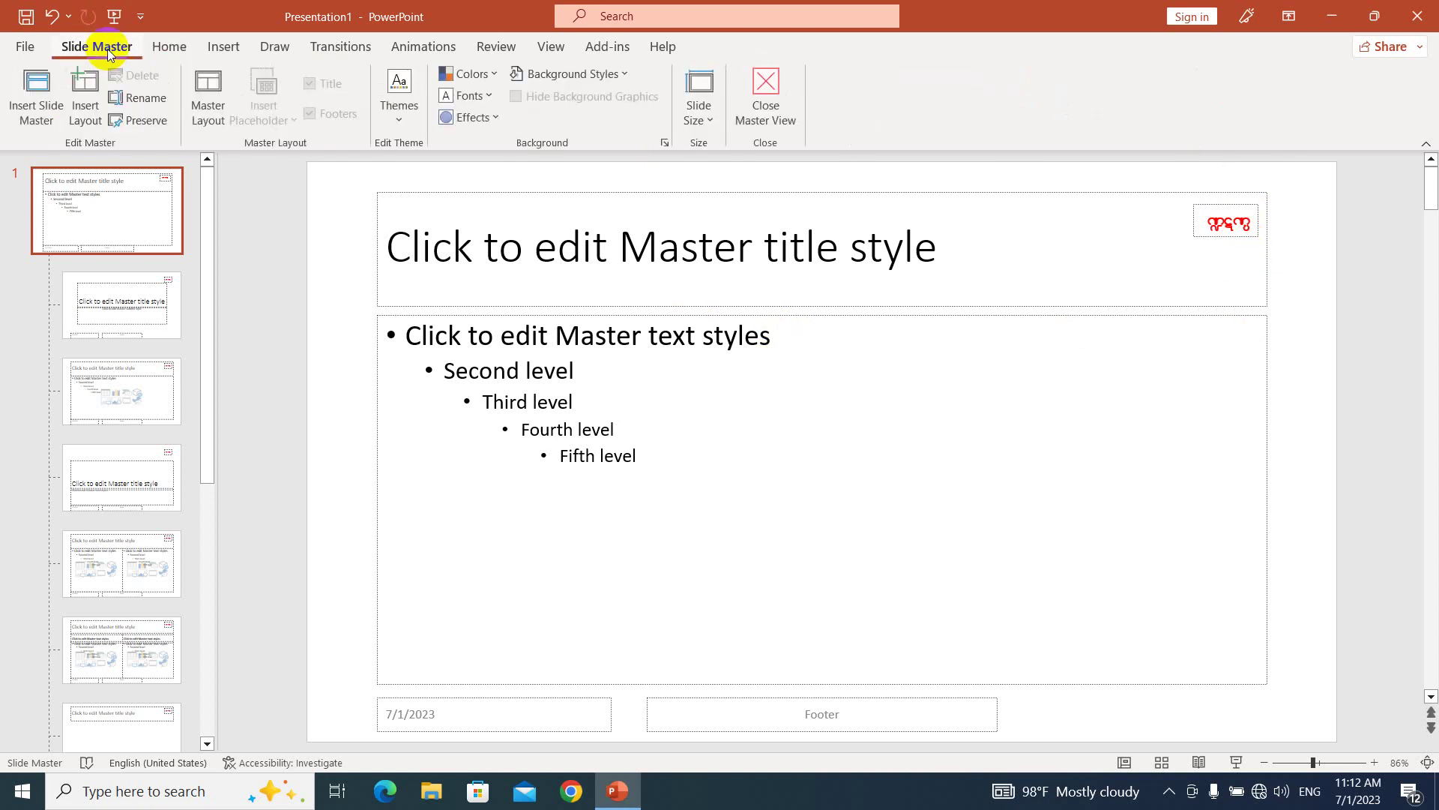
{"action": "left_click", "coordinate": [766, 94]}
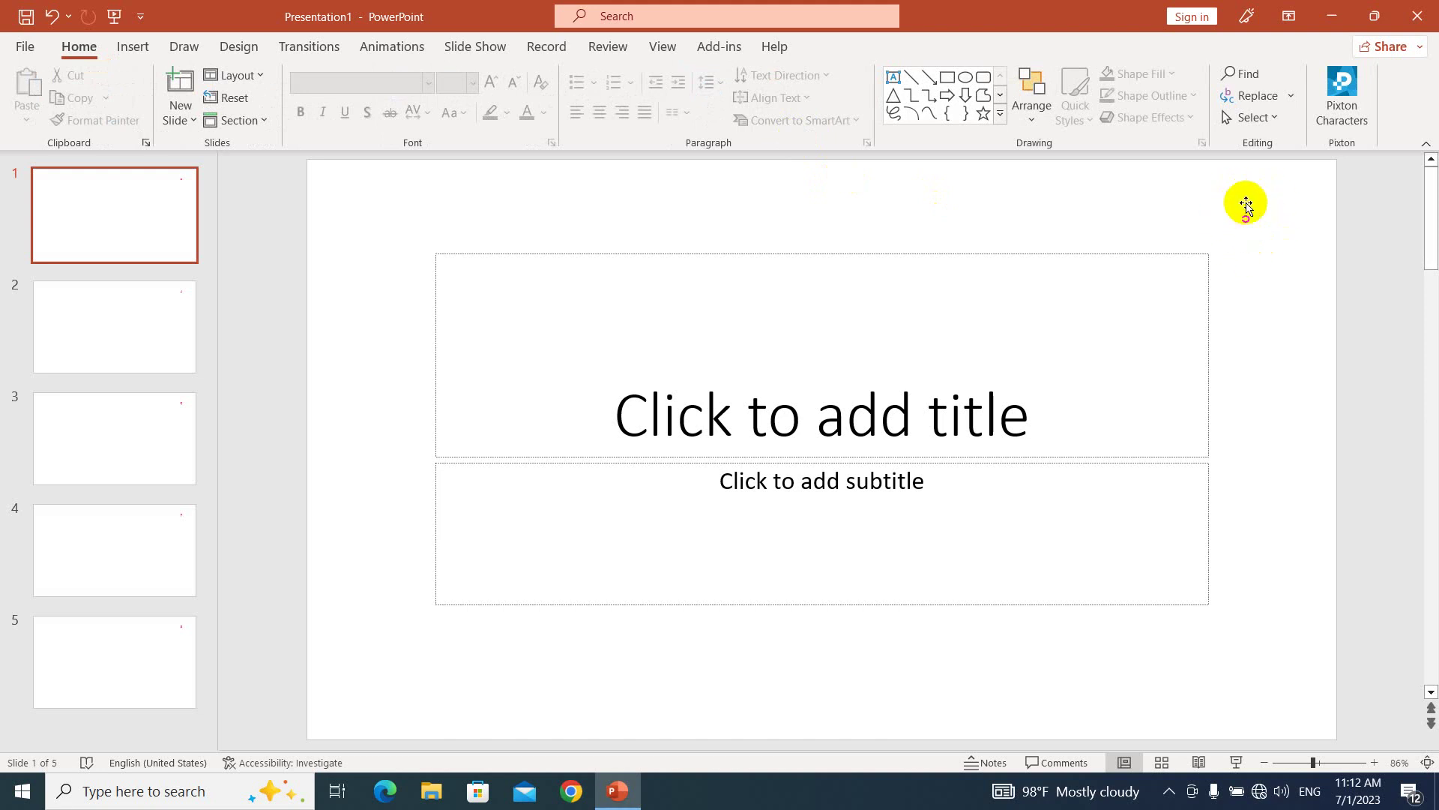
{"action": "scroll", "coordinate": [1234, 375], "scroll_direction": "down", "scroll_amount": 2}
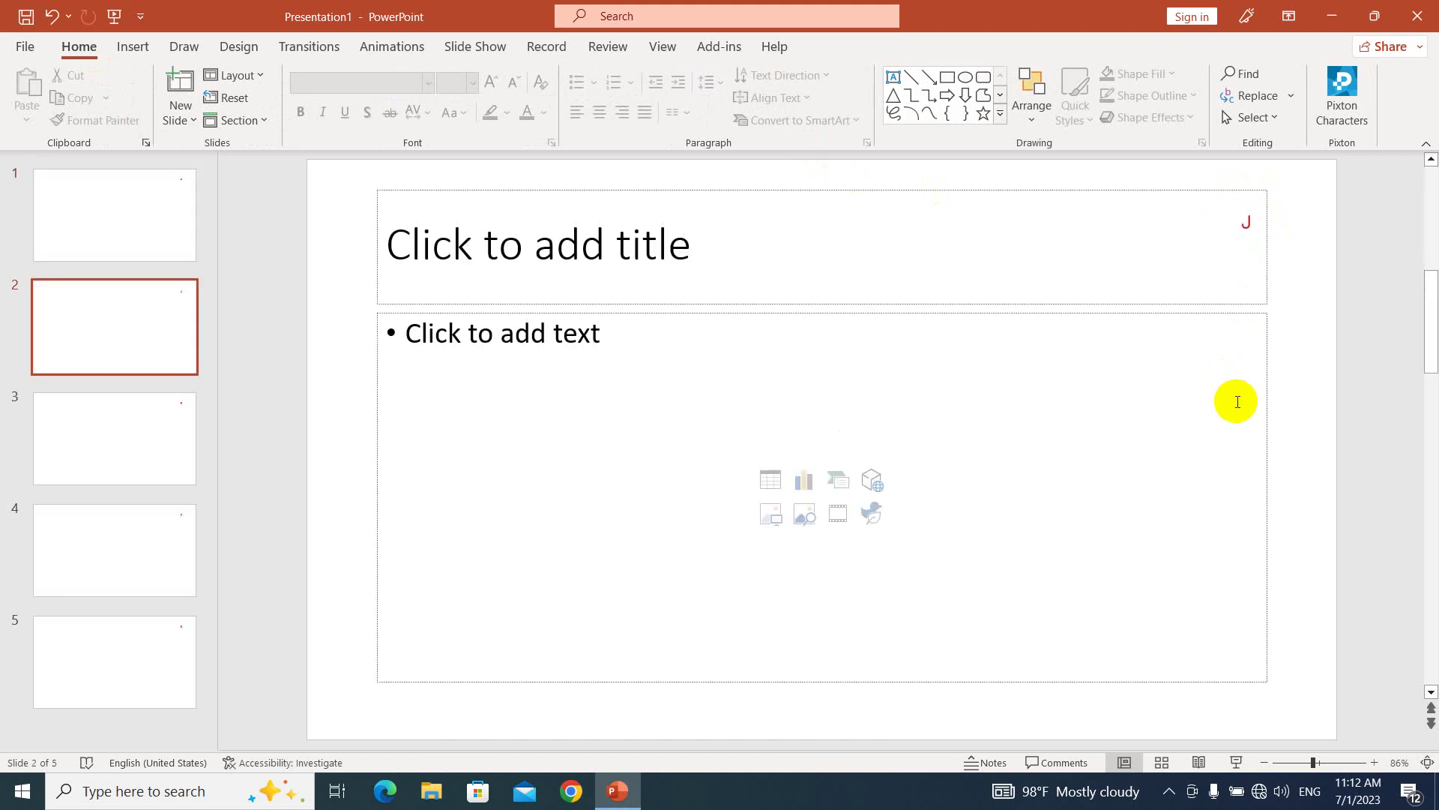
{"action": "scroll", "coordinate": [1237, 402], "scroll_direction": "up", "scroll_amount": 2}
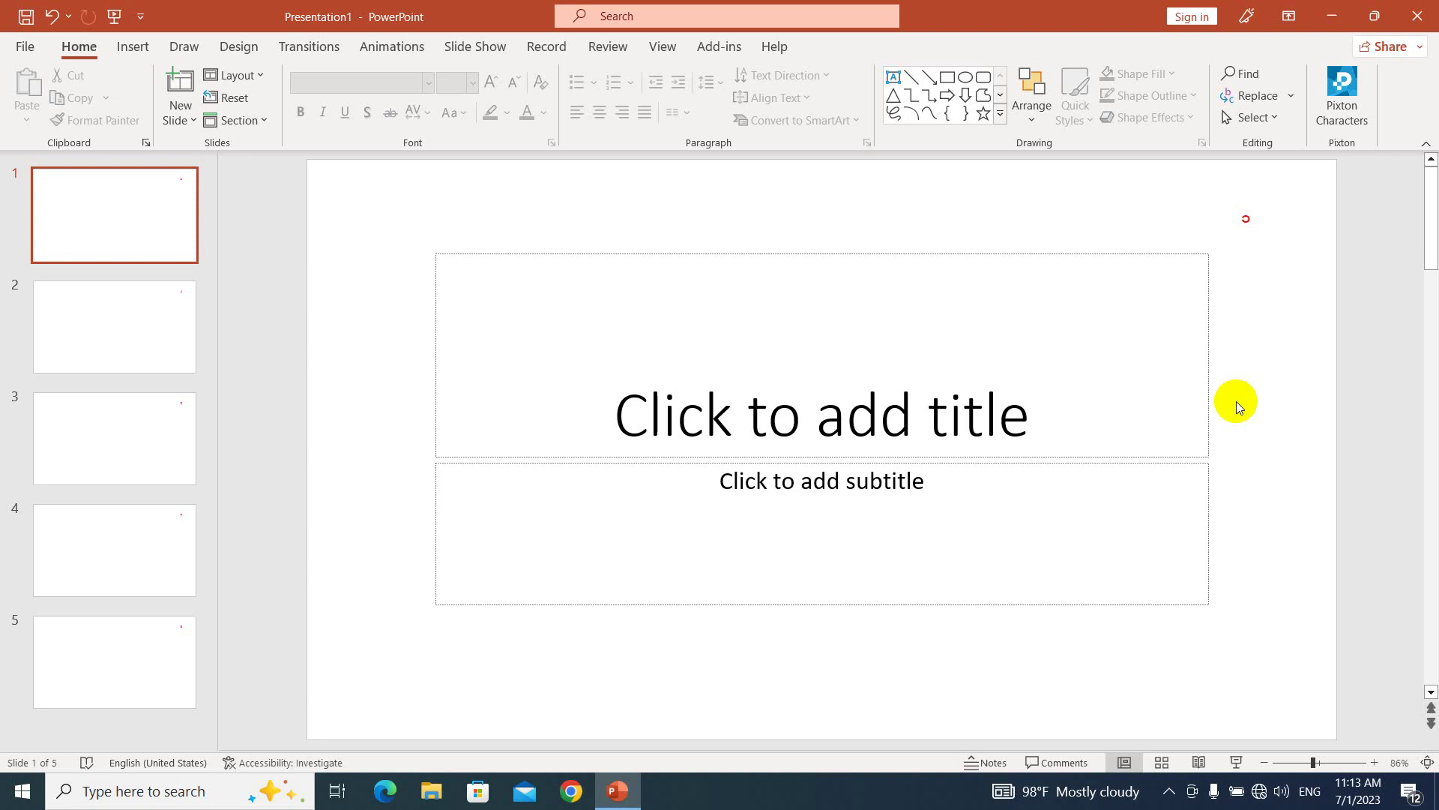
- Reopen the top slide master and draw a text box just left of the slide number
{"action": "left_click", "coordinate": [657, 51]}
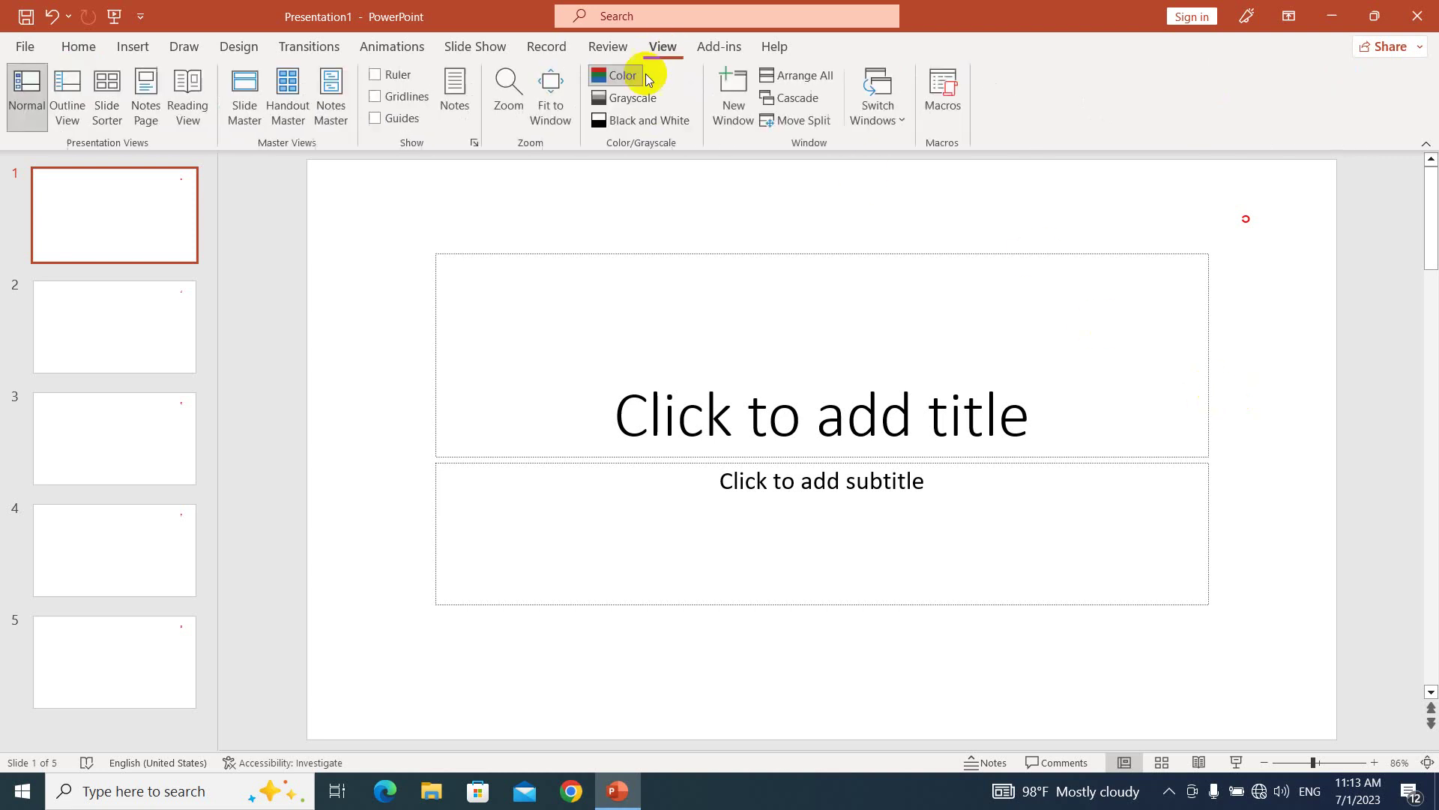
{"action": "left_click", "coordinate": [244, 101]}
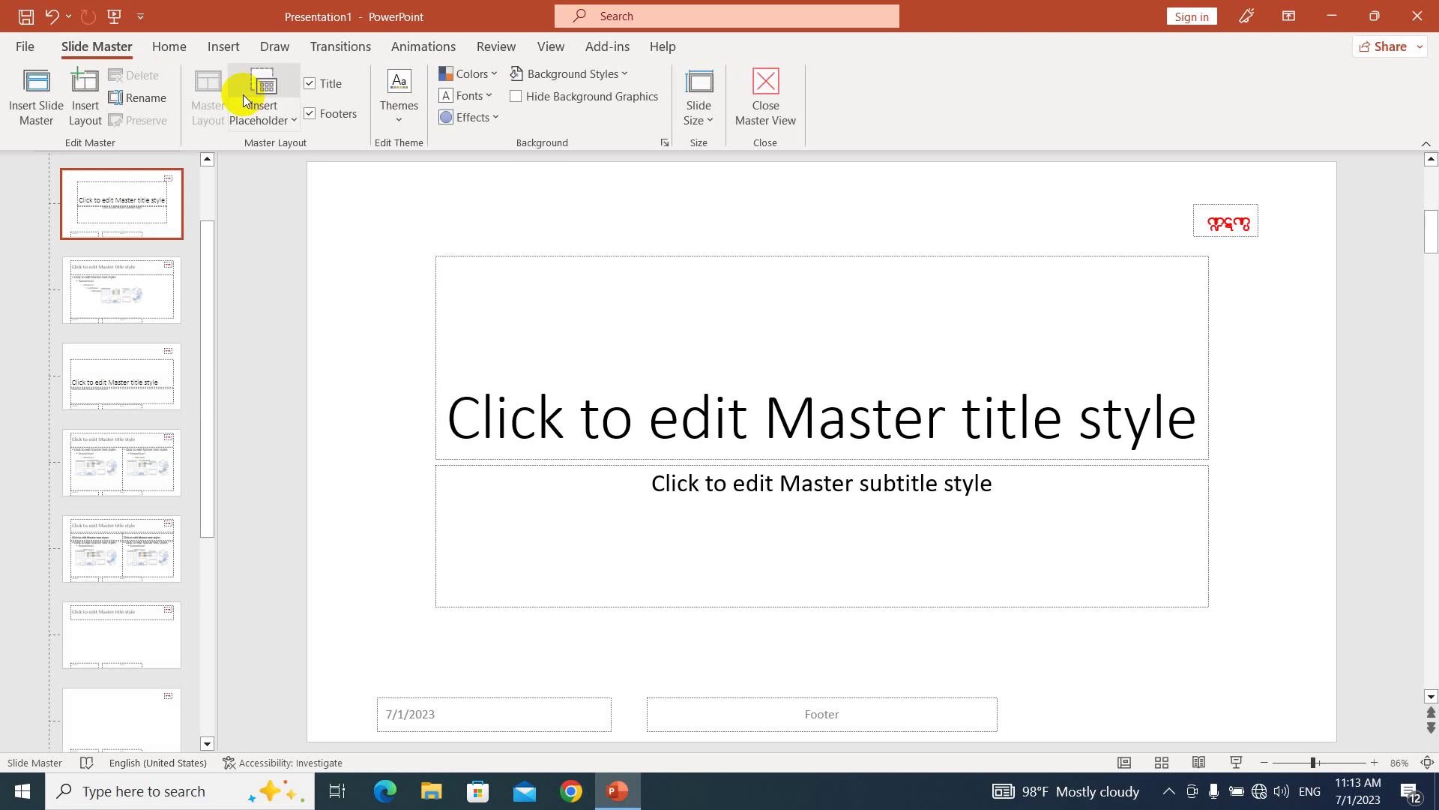
{"action": "left_click", "coordinate": [133, 187]}
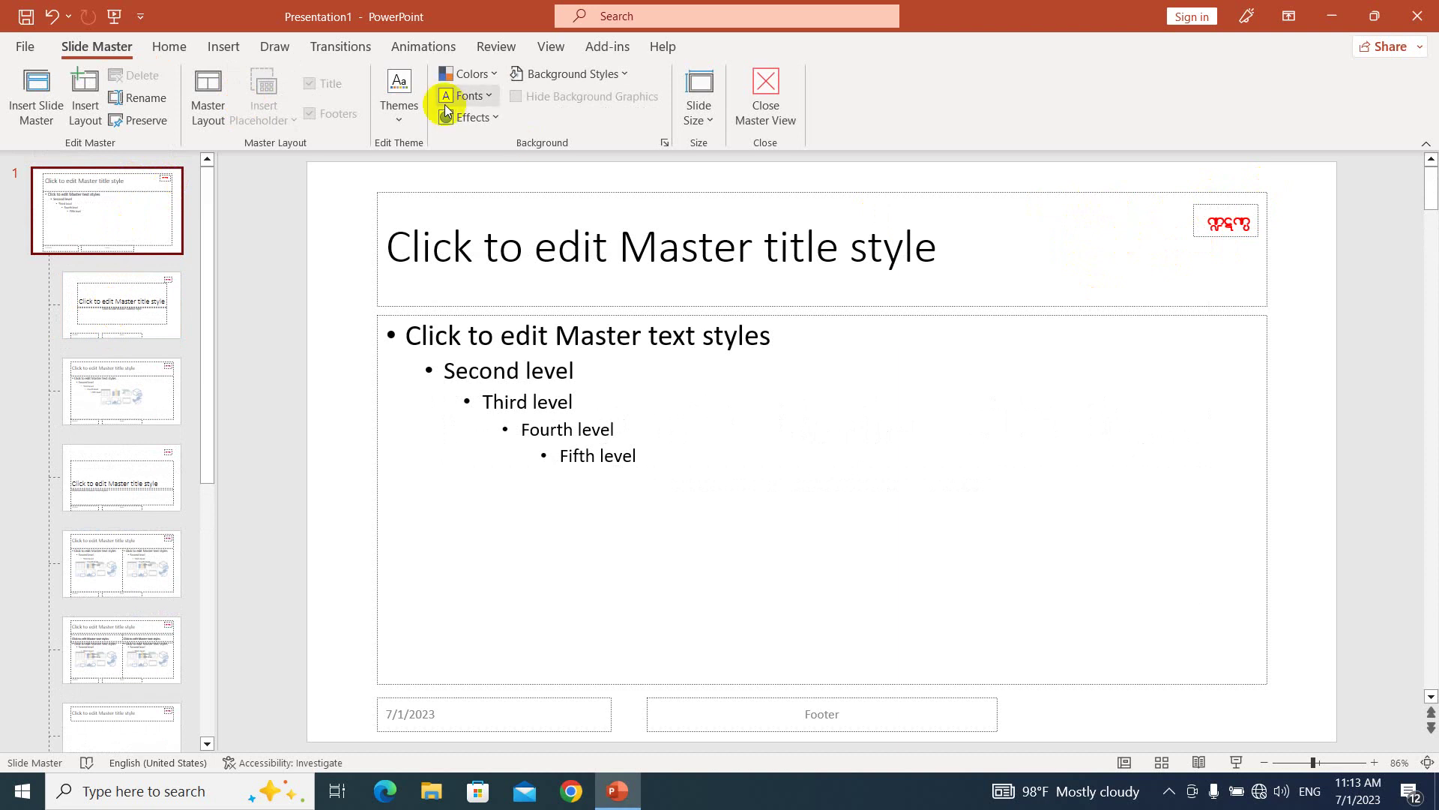
{"action": "left_click", "coordinate": [216, 46]}
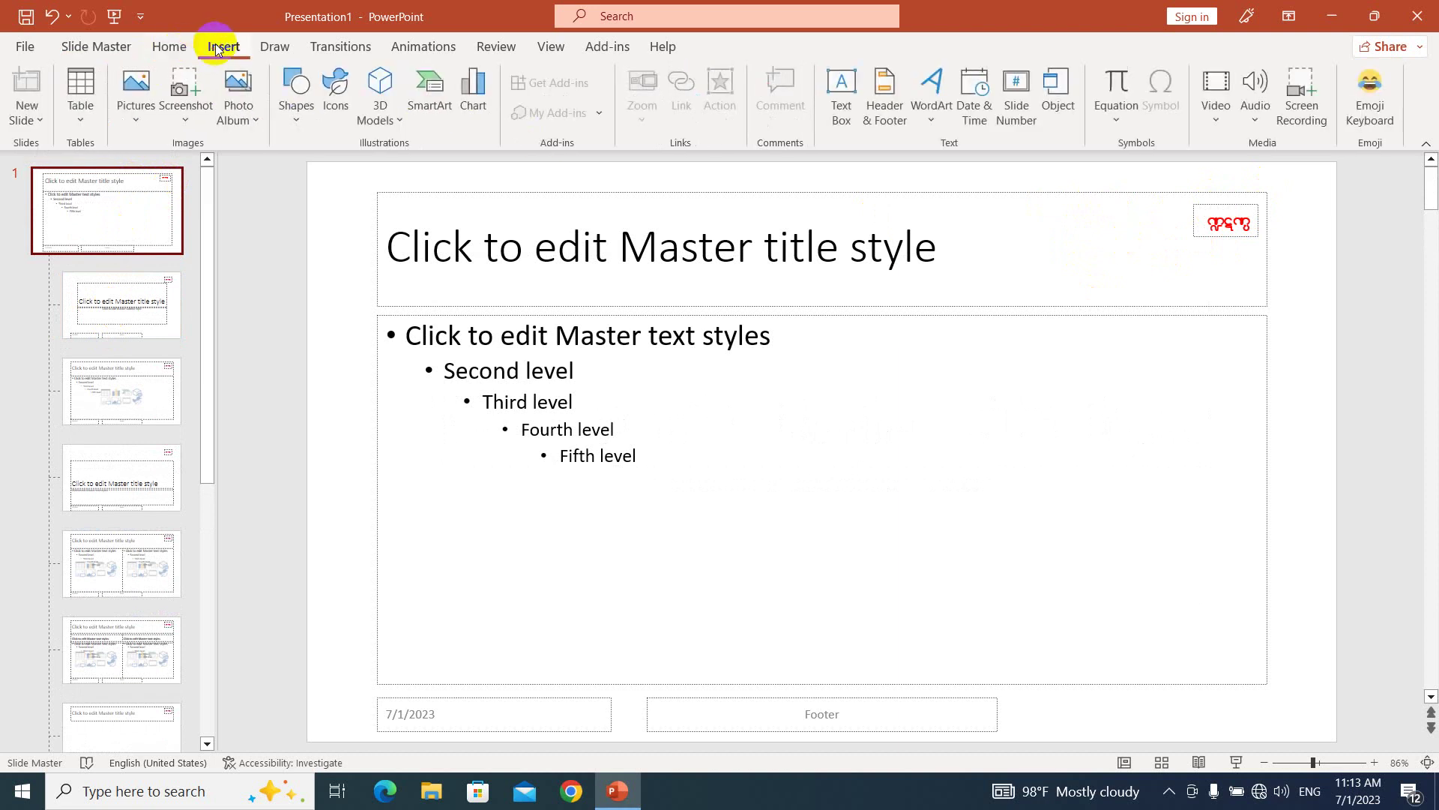
{"action": "left_click", "coordinate": [297, 120]}
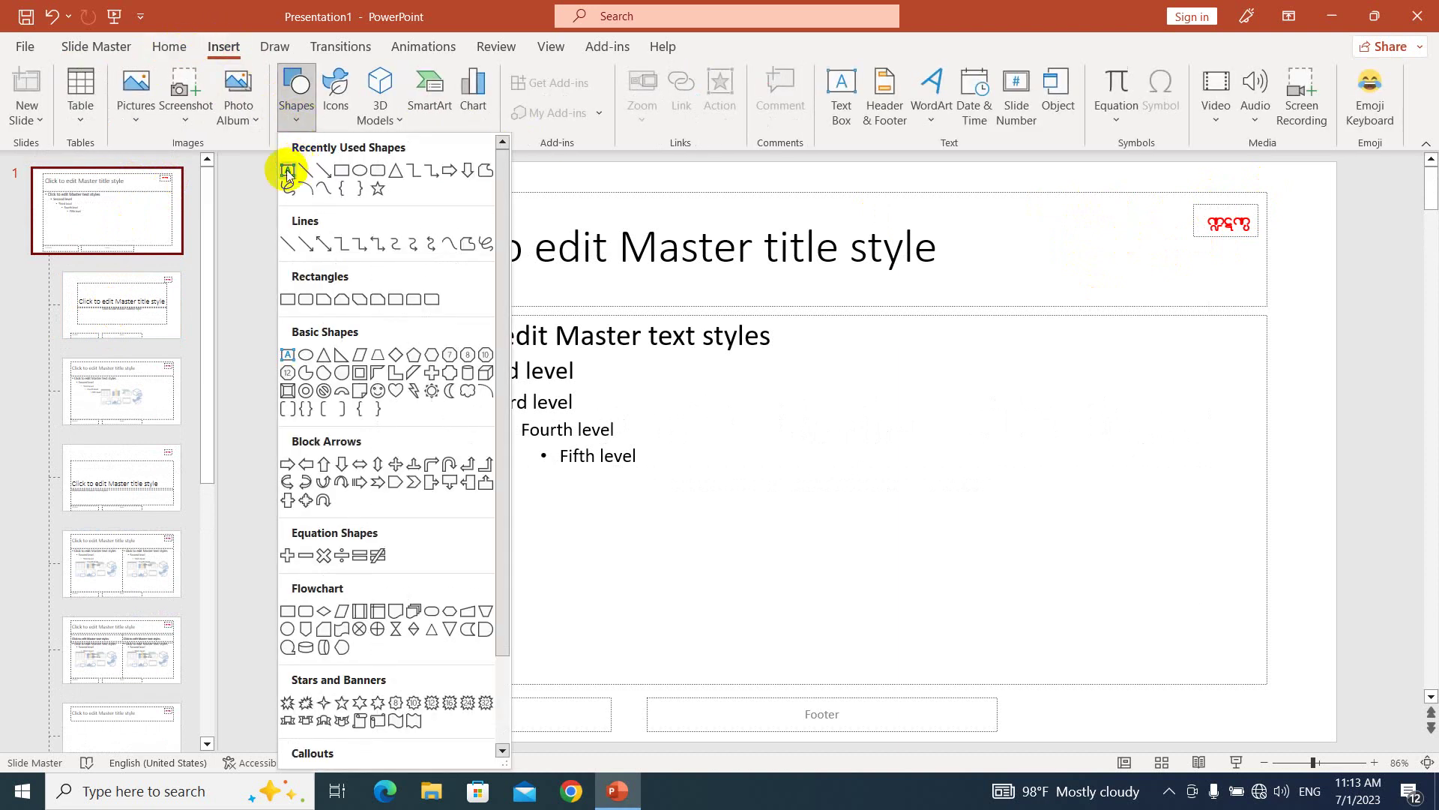
{"action": "left_click", "coordinate": [287, 170]}
{"action": "left_click_drag", "start_coordinate": [1063, 205], "coordinate": [1186, 237]}
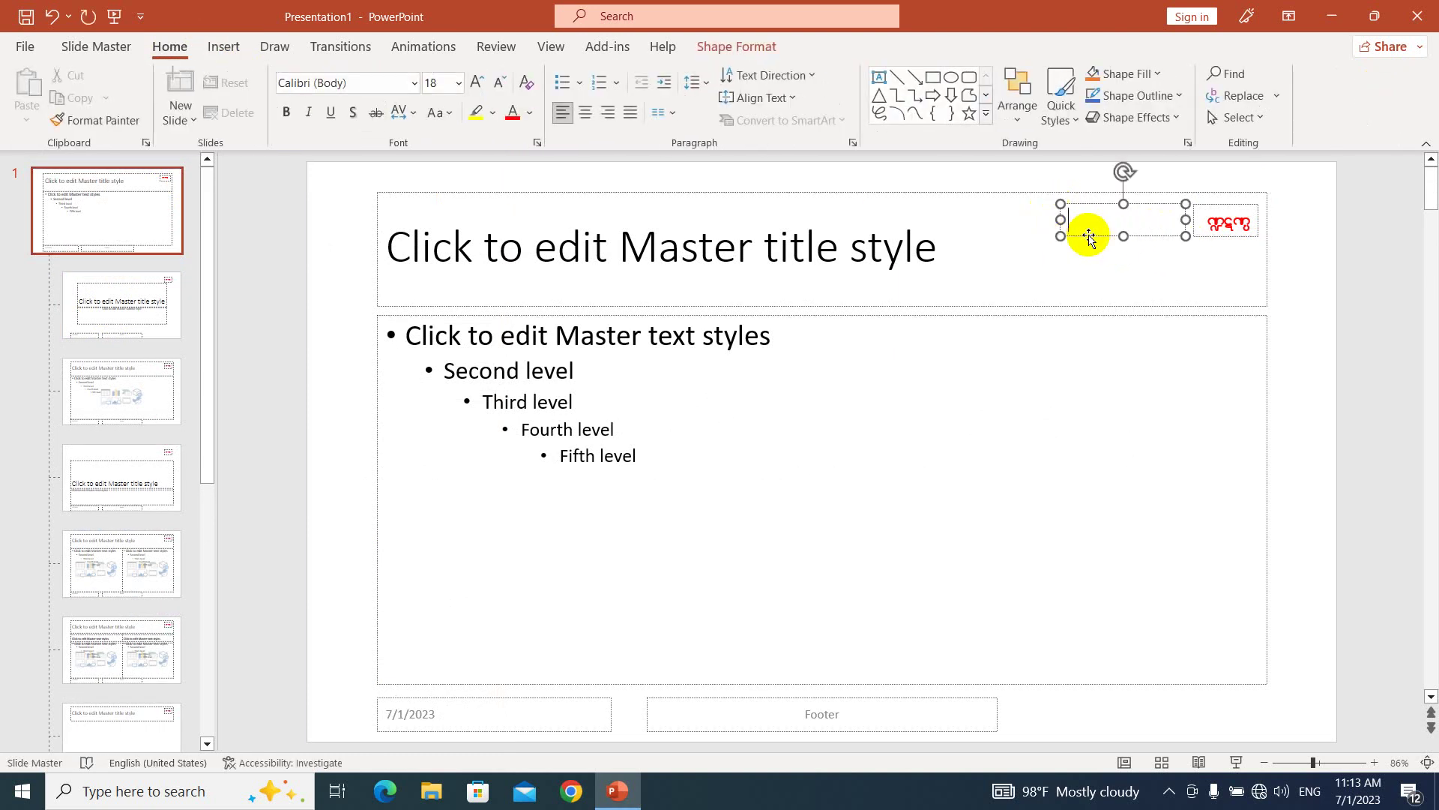
- Set the text box font to Pyidaungsu and type the Burmese label 'စာမျက်နှာ -'
{"action": "left_click", "coordinate": [342, 83]}
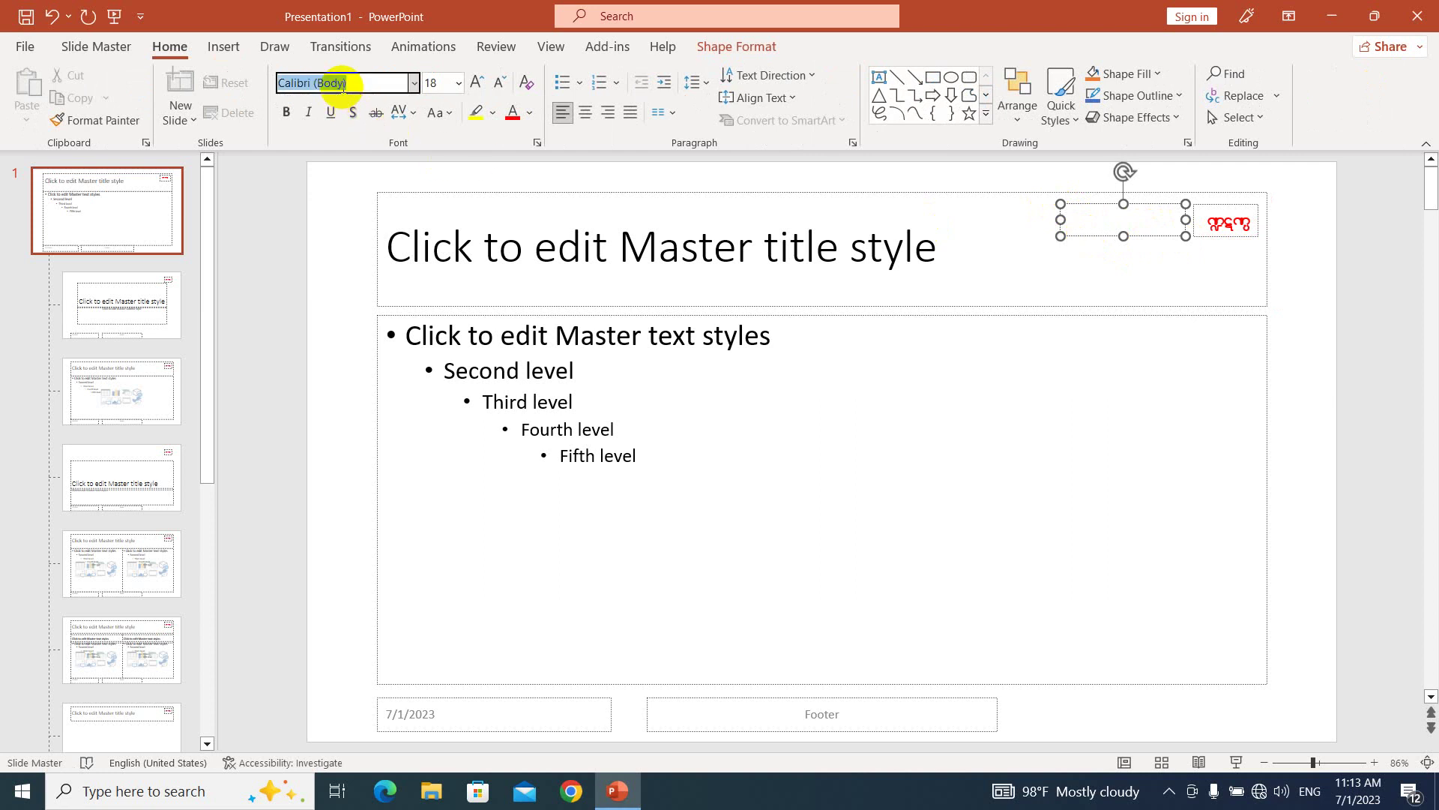
{"action": "type", "text": "Pyidaungsu"}
{"action": "key", "text": "Return"}
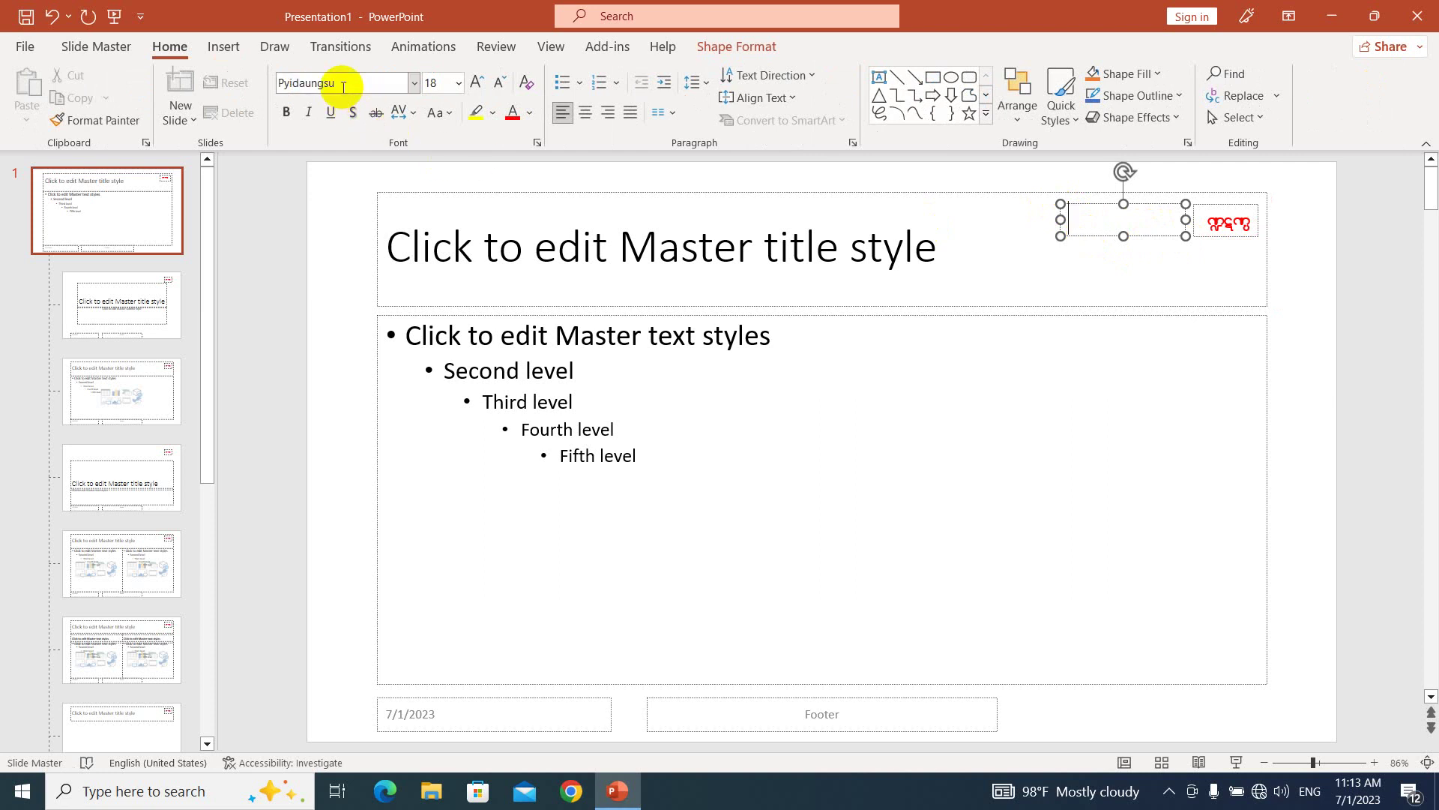
{"action": "type", "text": "pn"}
{"action": "key", "text": "BackSpace"}
{"action": "key", "text": "BackSpace"}
{"action": "key", "text": "super+space"}
{"action": "type", "text": "စာမ"}
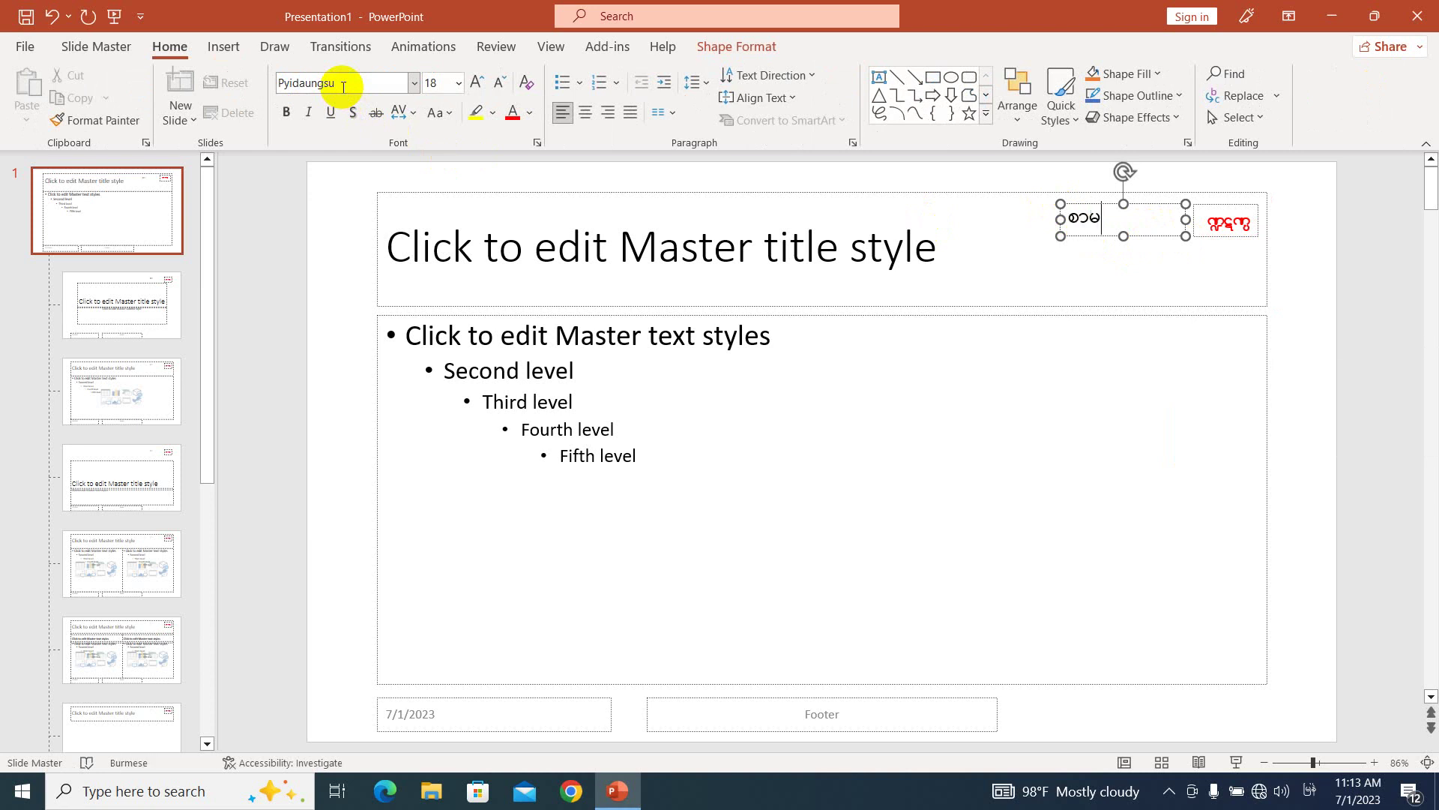
{"action": "type", "text": "ျက်န"}
{"action": "type", "text": "ှာ -"}
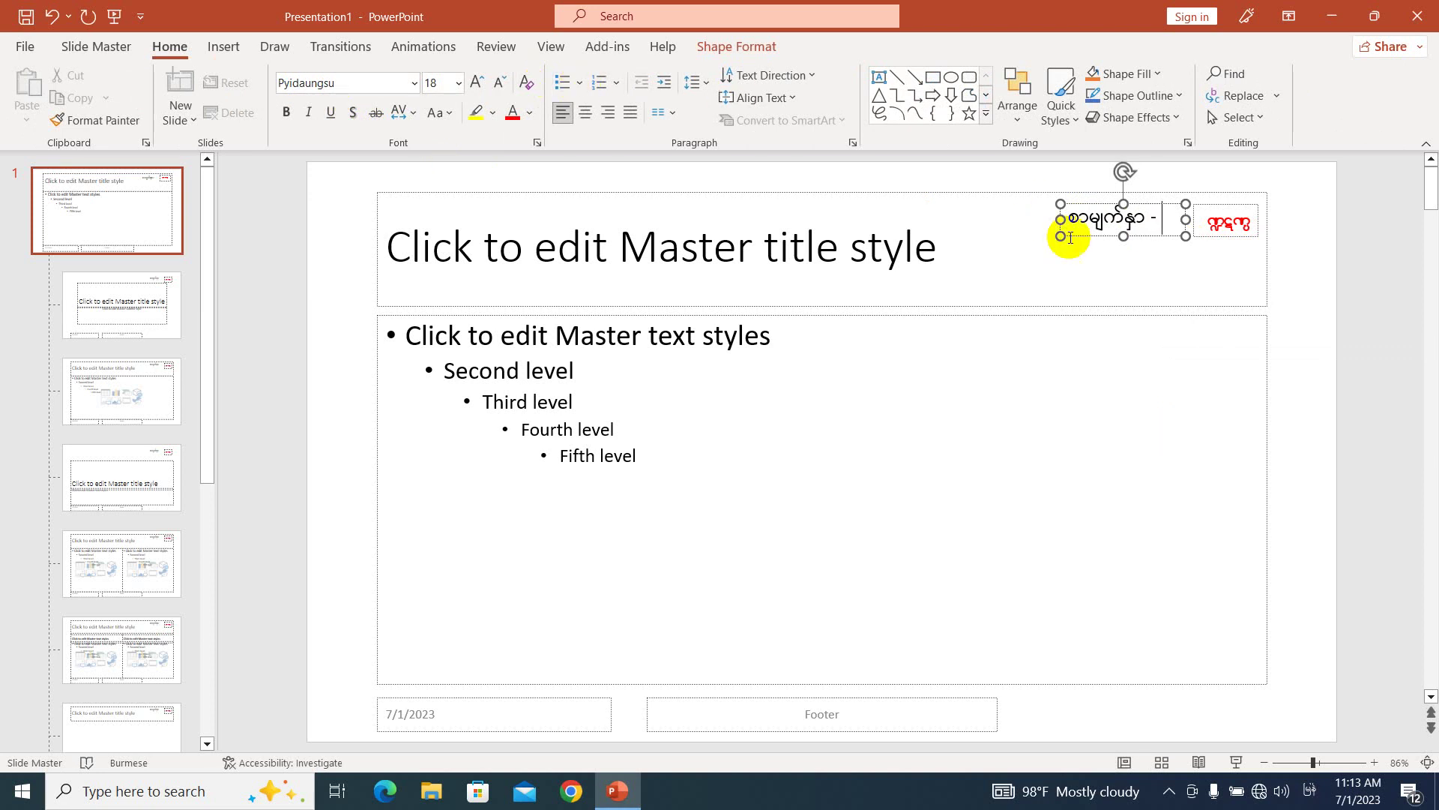
- Move the Burmese label right beside the slide number and make it bold and red
{"action": "left_click_drag", "start_coordinate": [1155, 234], "coordinate": [1150, 232]}
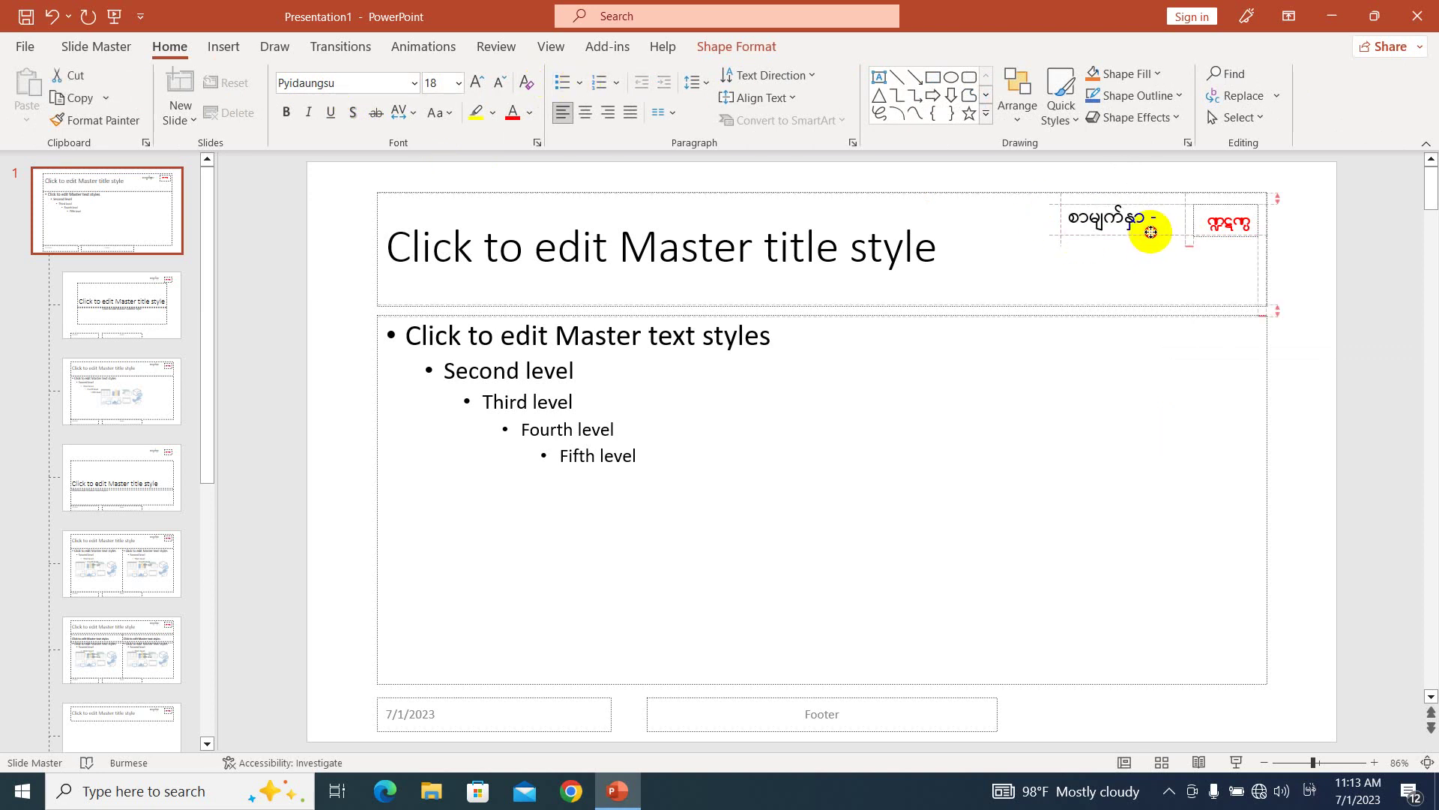
{"action": "mouse_move", "coordinate": [1150, 232]}
{"action": "left_mouse_down"}
{"action": "mouse_move", "coordinate": [1177, 219]}
{"action": "mouse_move", "coordinate": [1168, 229]}
{"action": "left_mouse_up"}
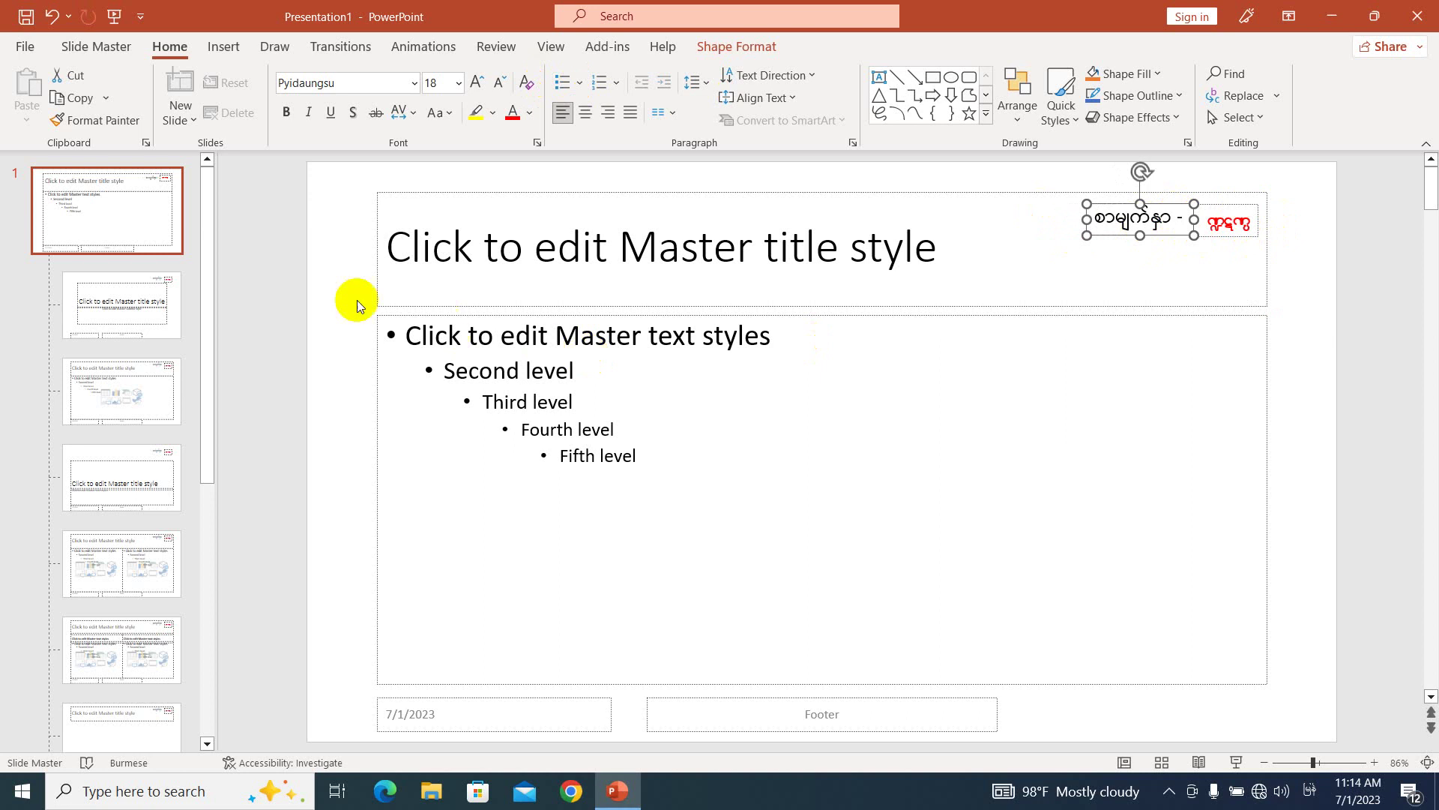
{"action": "left_click", "coordinate": [293, 114]}
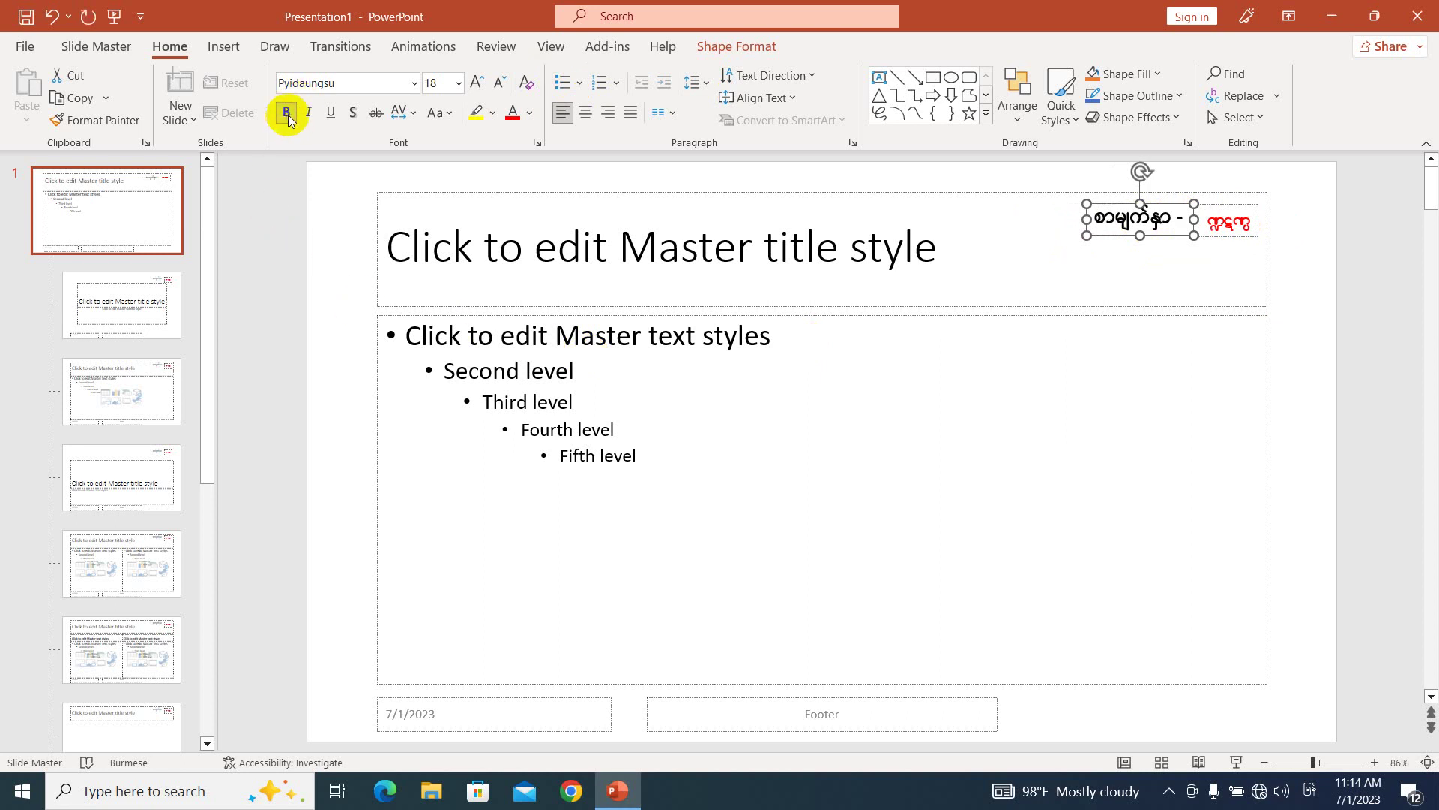
{"action": "left_click", "coordinate": [513, 114]}
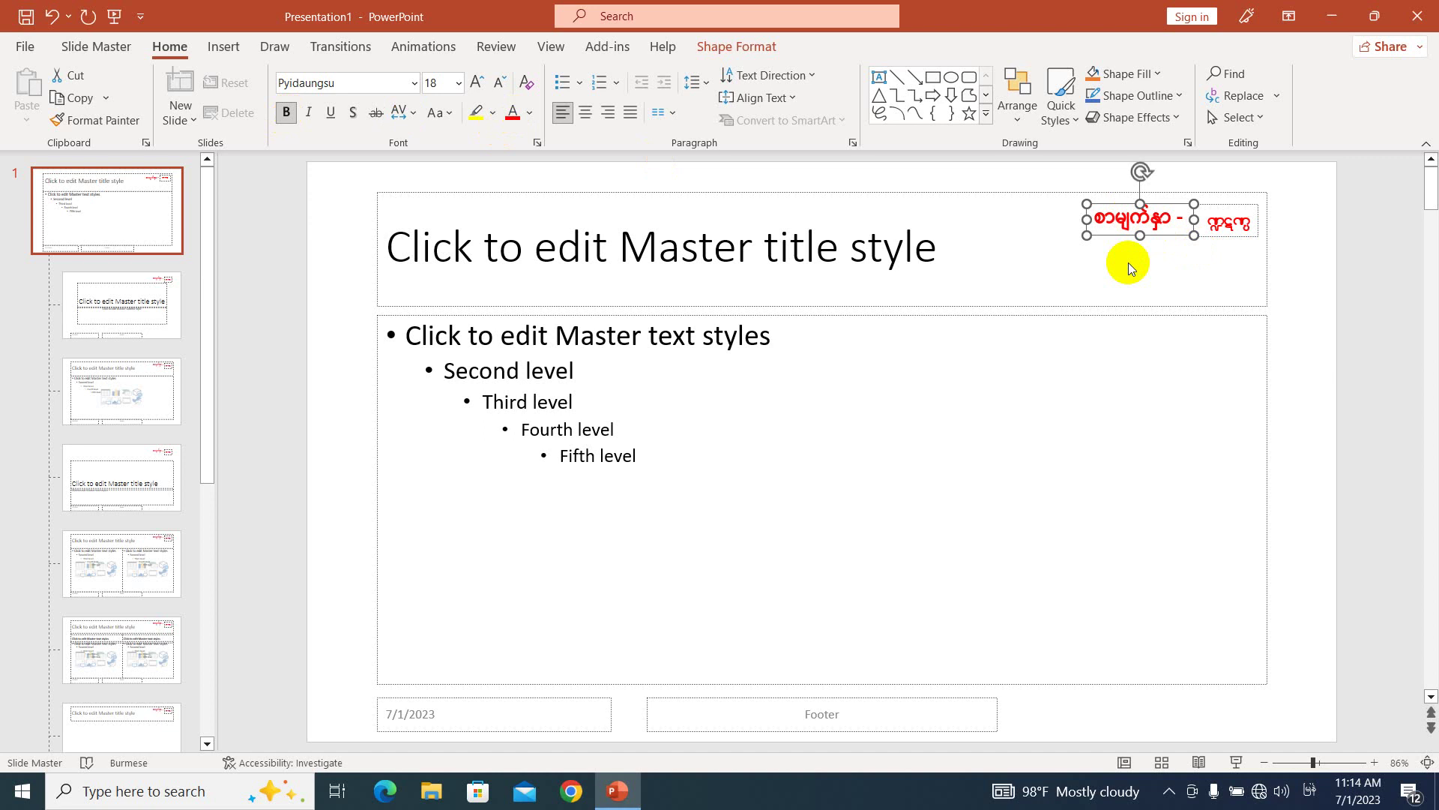
- Close Master View to return to the normal slide view
{"action": "key", "text": "Escape"}
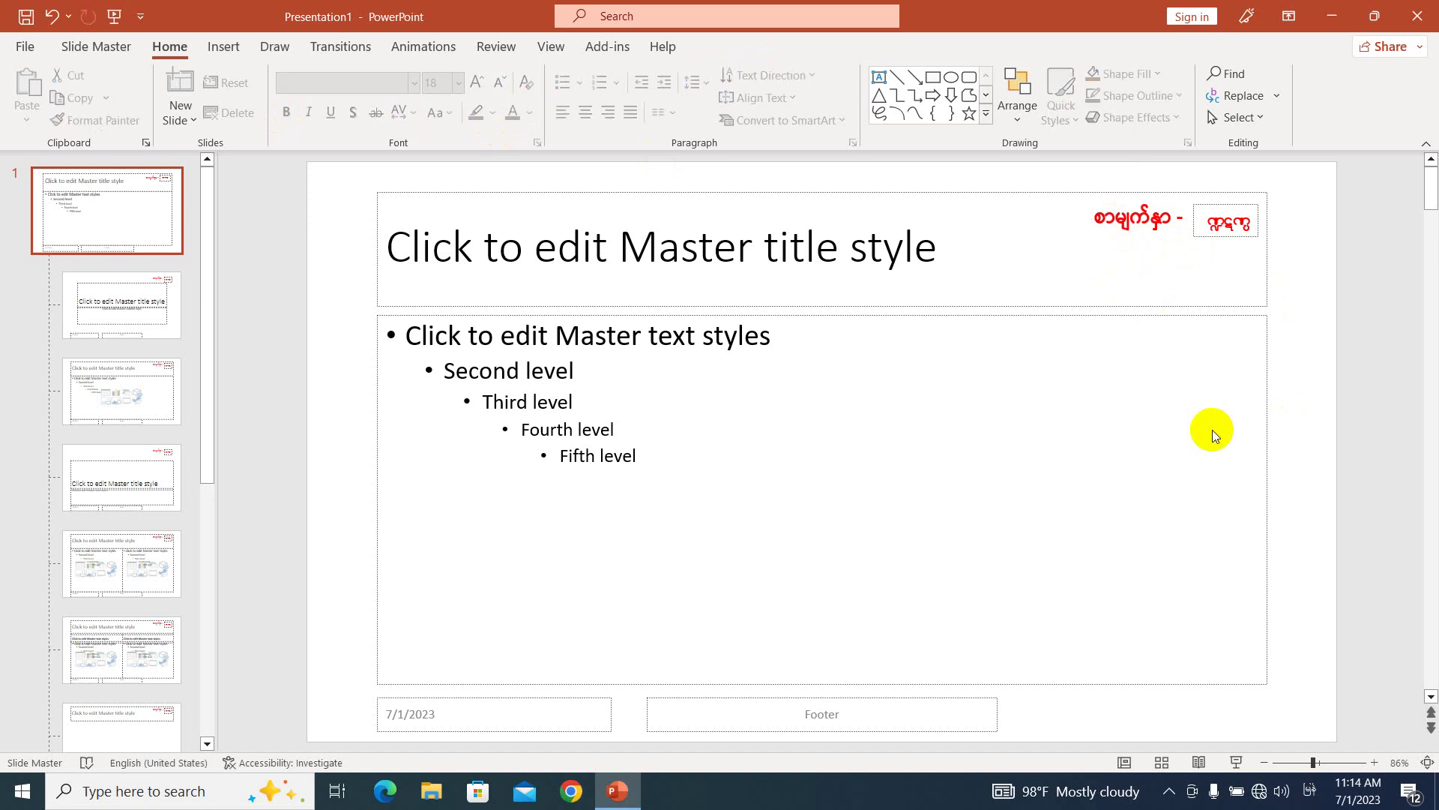
{"action": "left_click", "coordinate": [107, 51]}
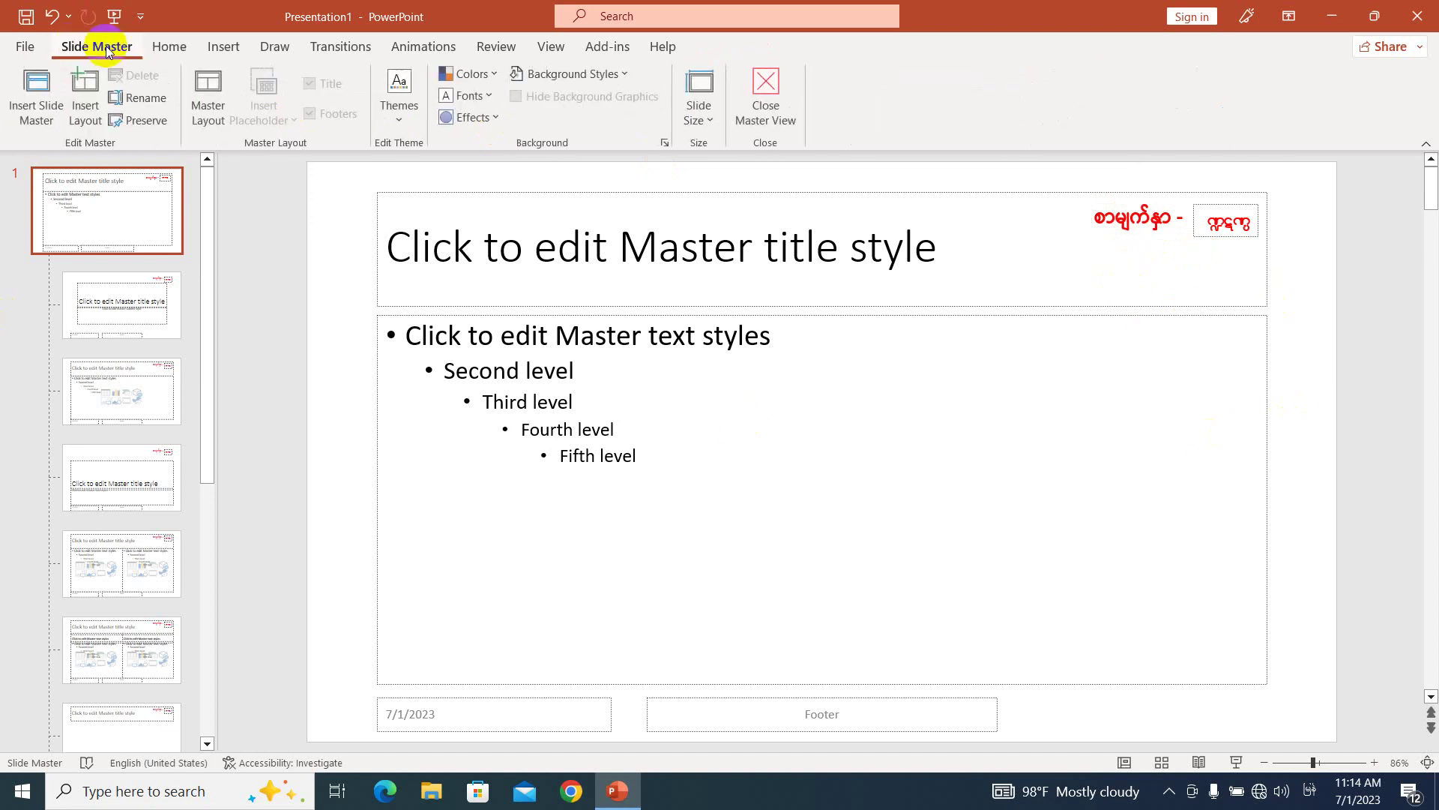
{"action": "left_click", "coordinate": [763, 107]}
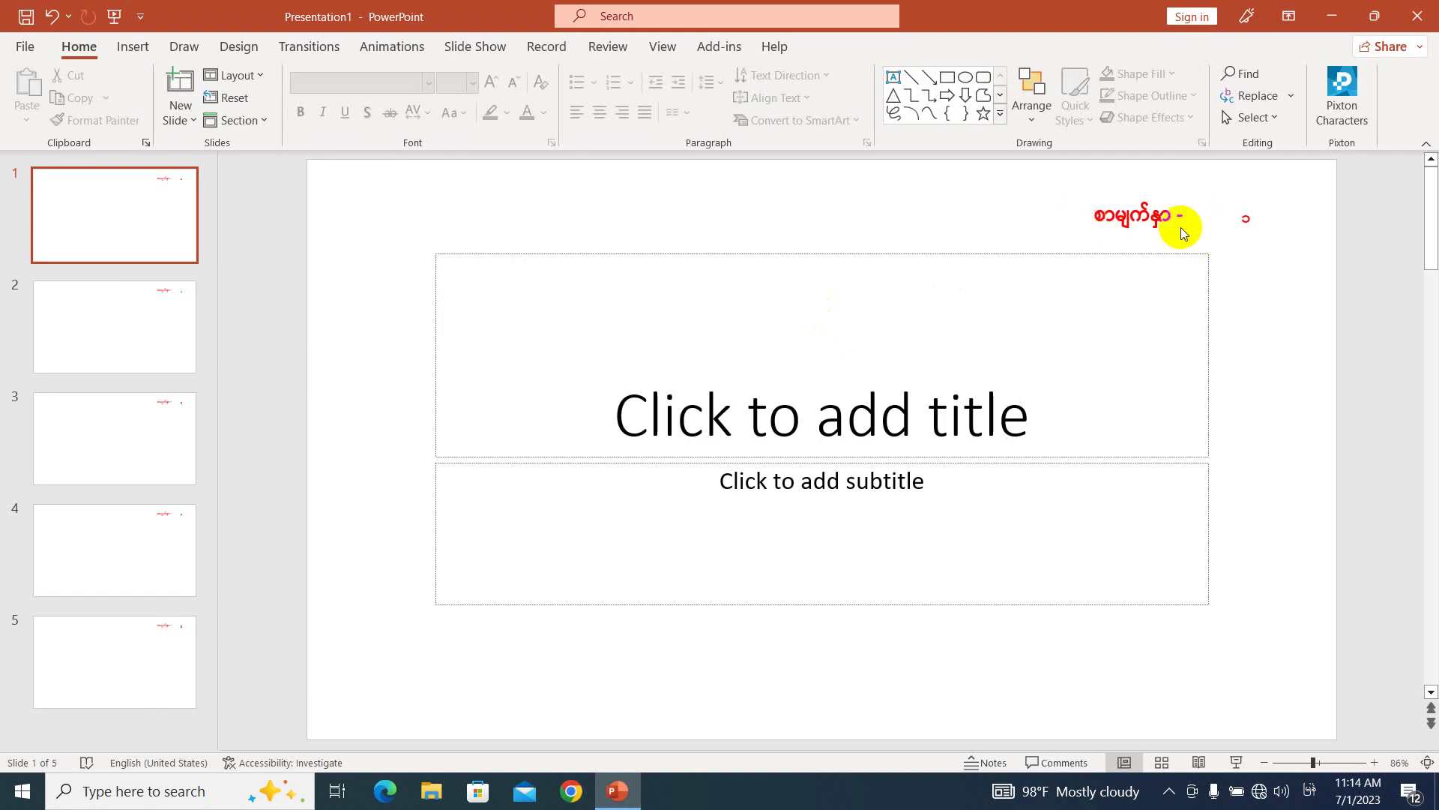
- Scroll to slide 2 to check its red Burmese label and red number ၂
{"action": "scroll", "coordinate": [1147, 353], "scroll_direction": "down", "scroll_amount": 1}
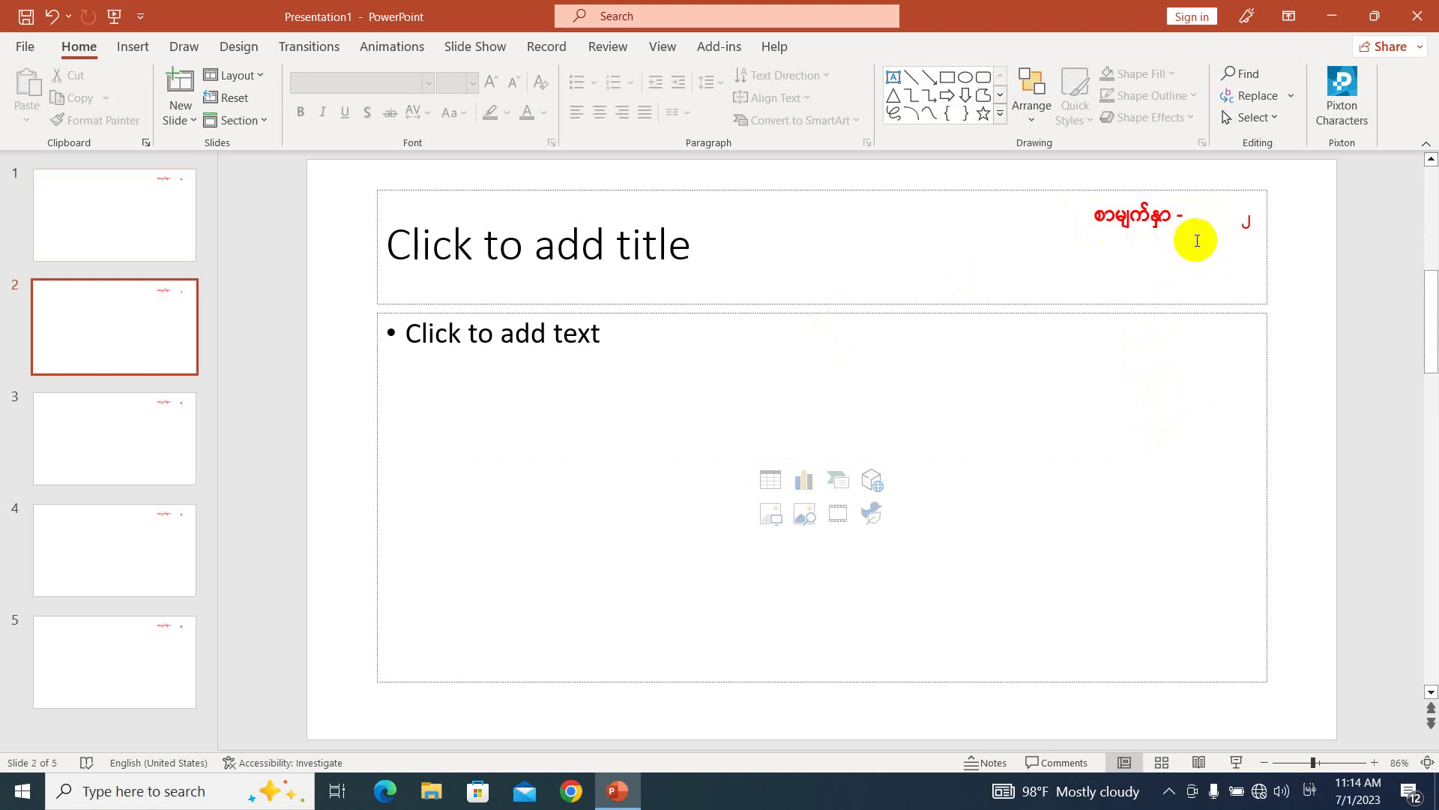
{"action": "scroll", "coordinate": [1199, 247], "scroll_direction": "up", "scroll_amount": 1}
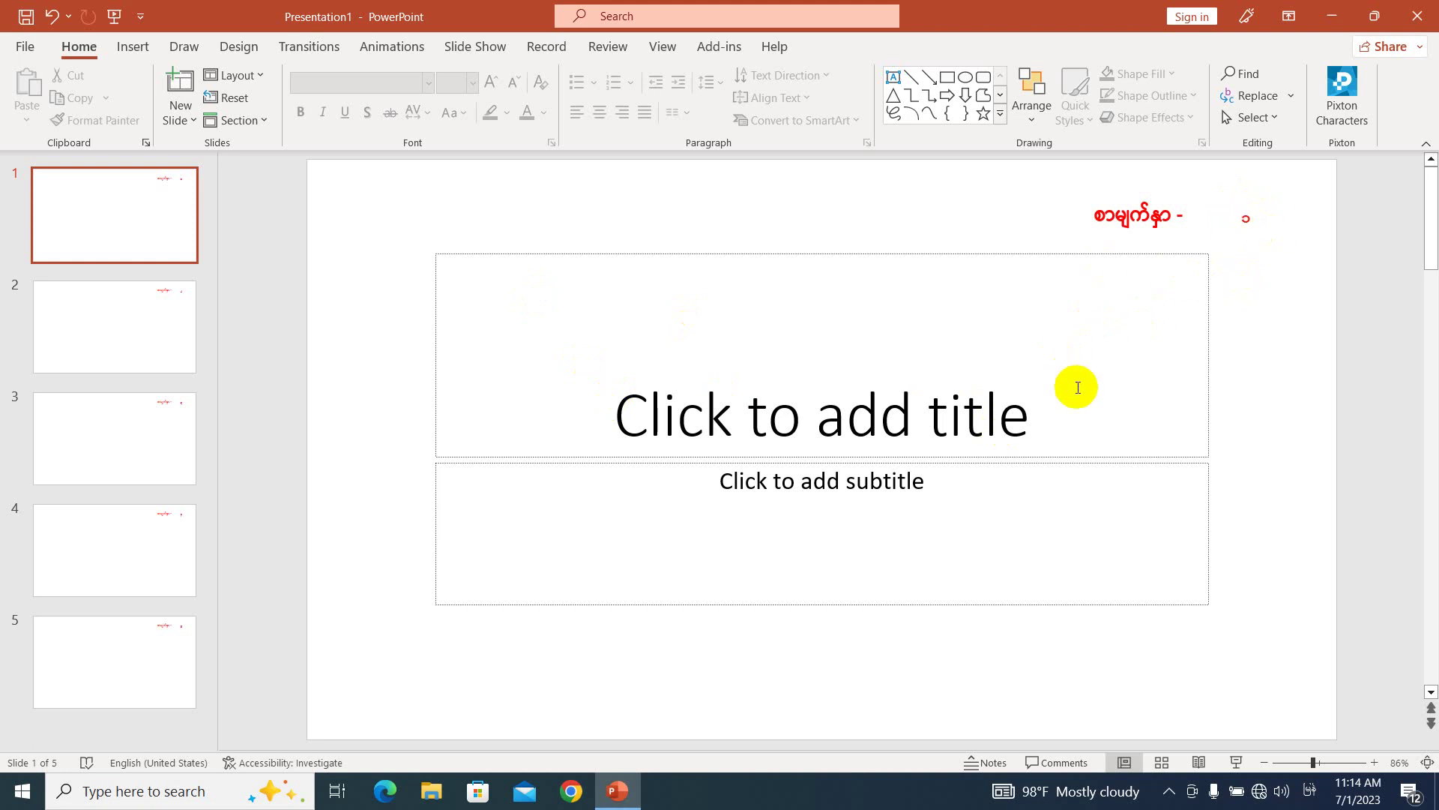
{"action": "scroll", "coordinate": [1078, 388], "scroll_direction": "down", "scroll_amount": 1}
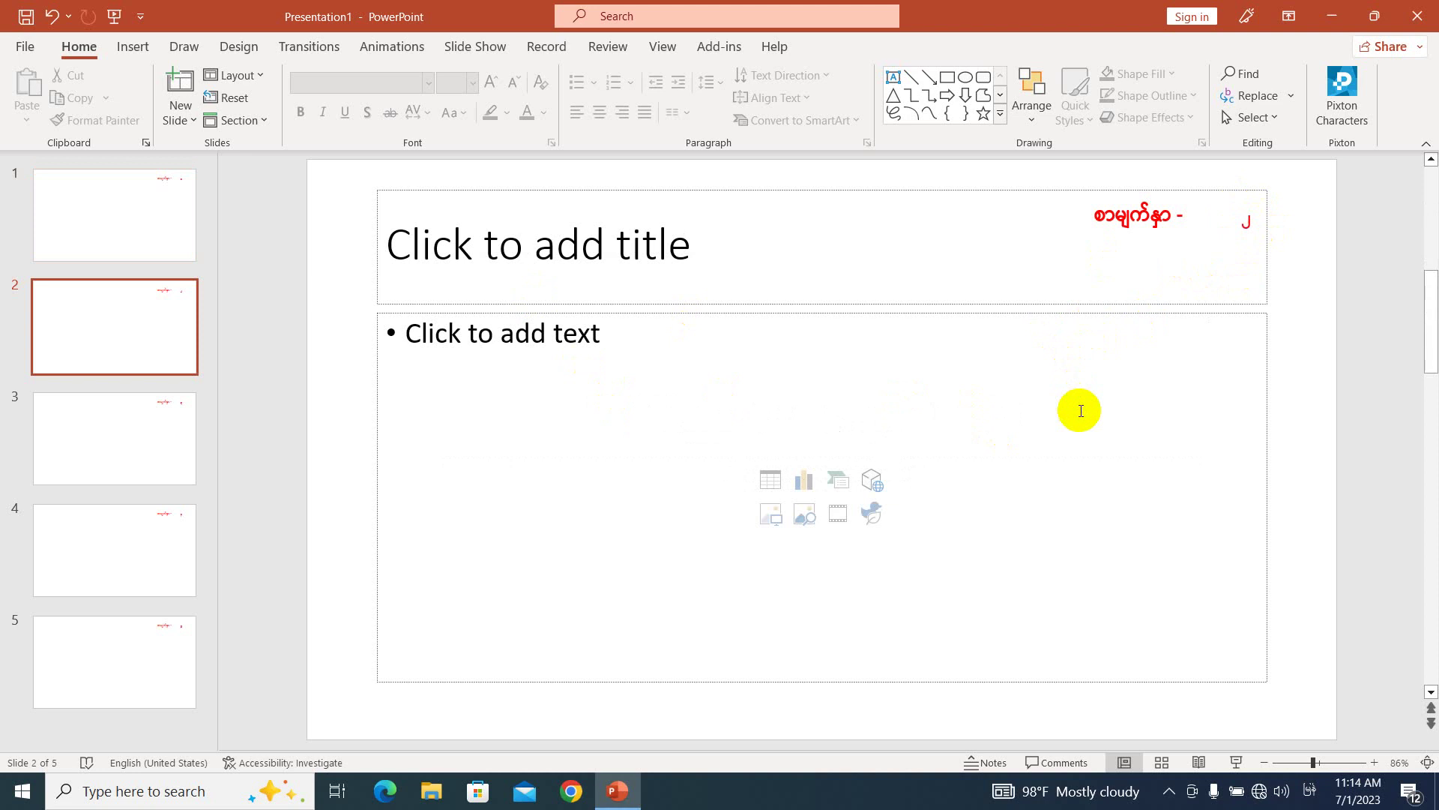